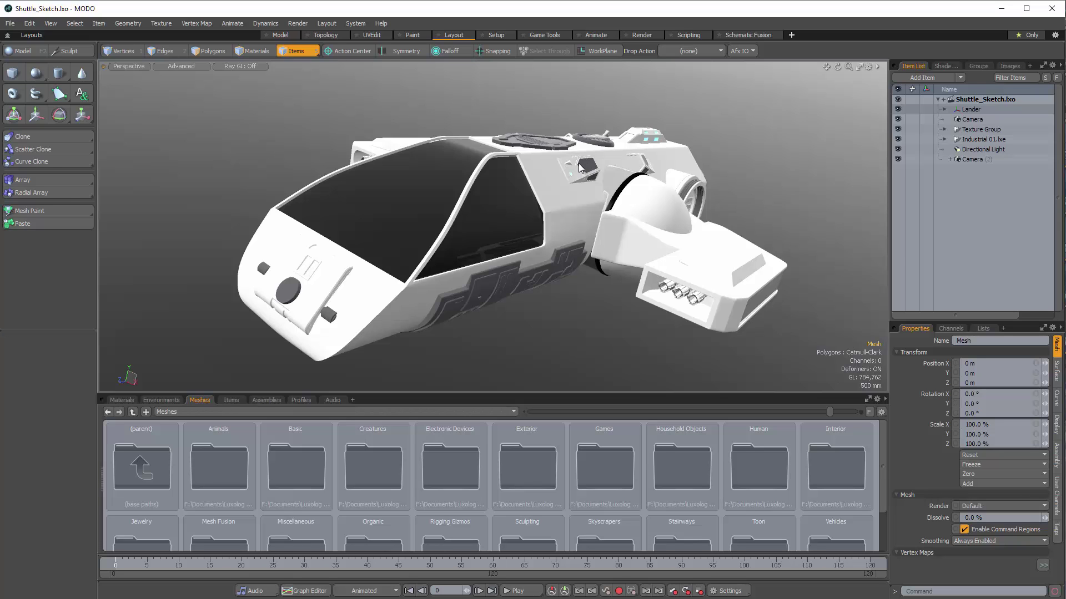
- Switch to the Render layout and live-preview the shuttle with the Directional Light hidden
mouse_move(651, 271)
left_mouse_down("alt")
mouse_move(656, 233)
mouse_move(616, 220)
left_mouse_up("alt")
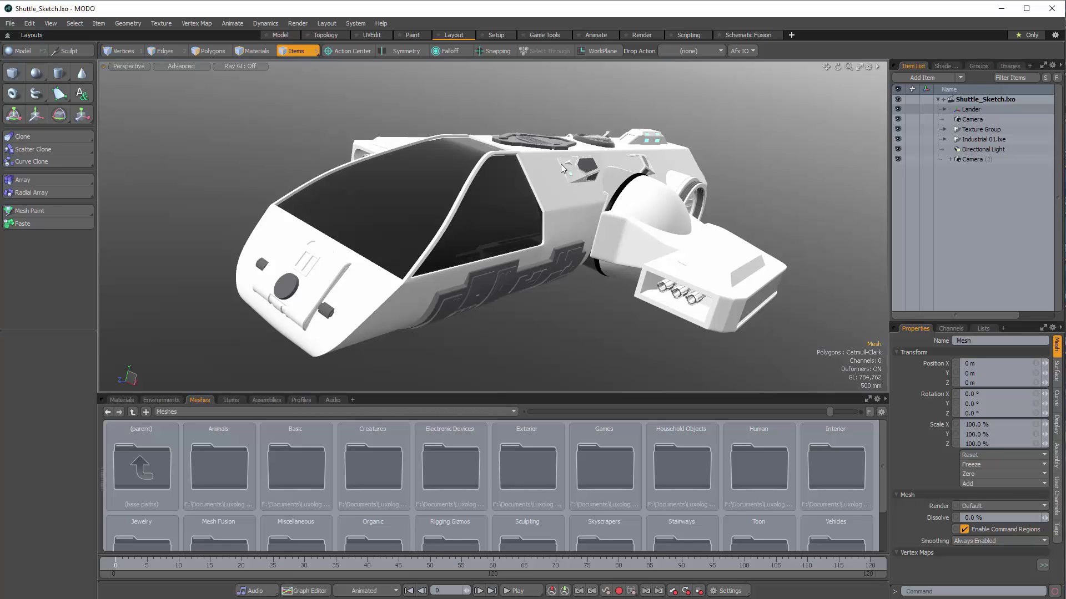
mouse_move(587, 183)
left_mouse_down("alt")
mouse_move(648, 210)
mouse_move(486, 244)
mouse_move(562, 209)
mouse_move(711, 229)
mouse_move(594, 234)
left_mouse_up("alt")
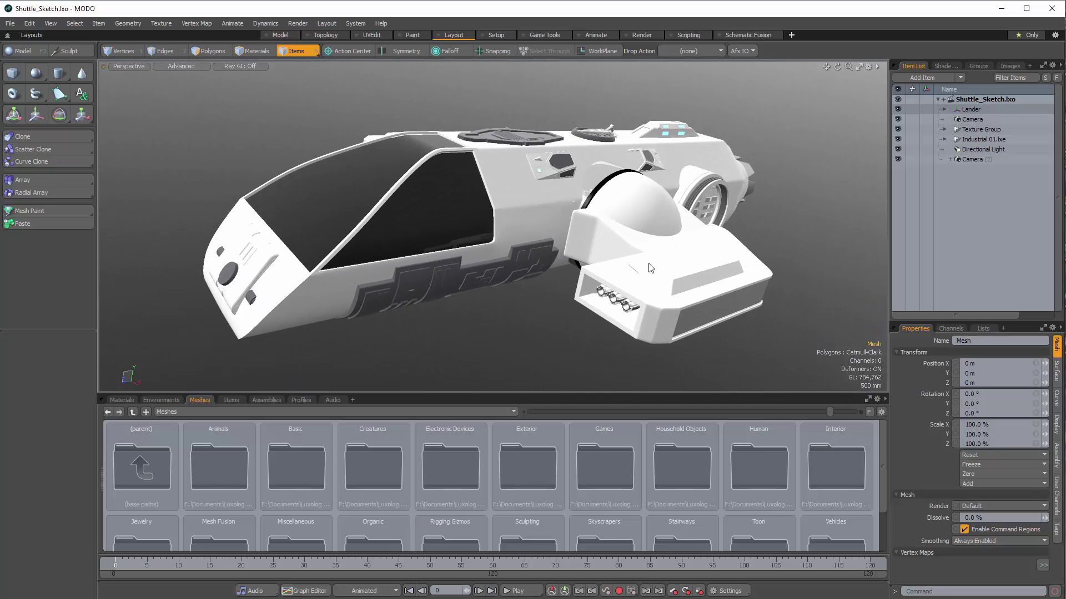
left_click(642, 35)
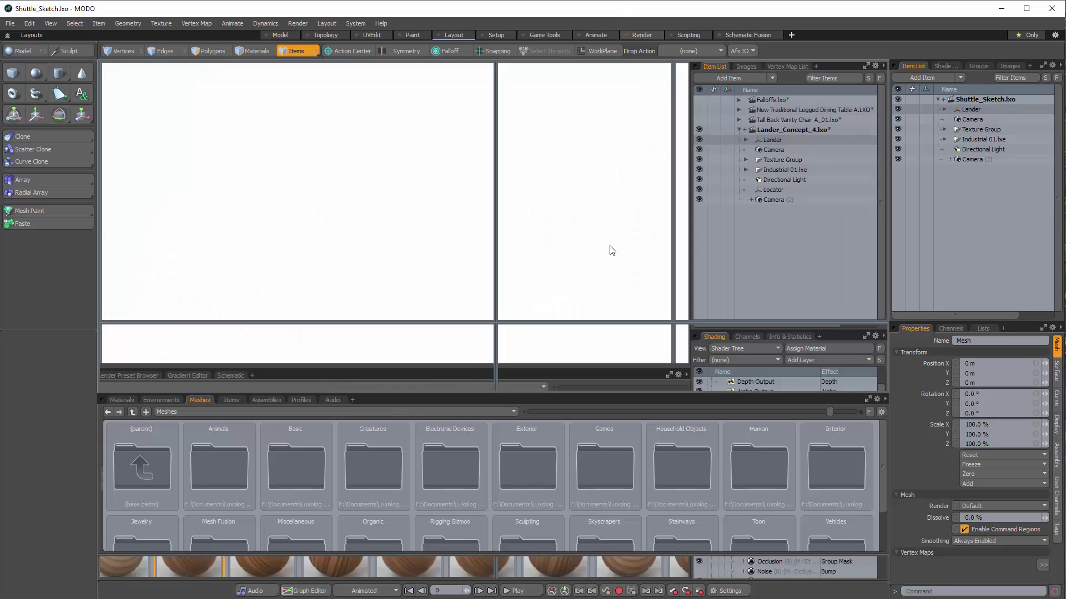
left_click_drag(416, 427, 401, 501, "alt")
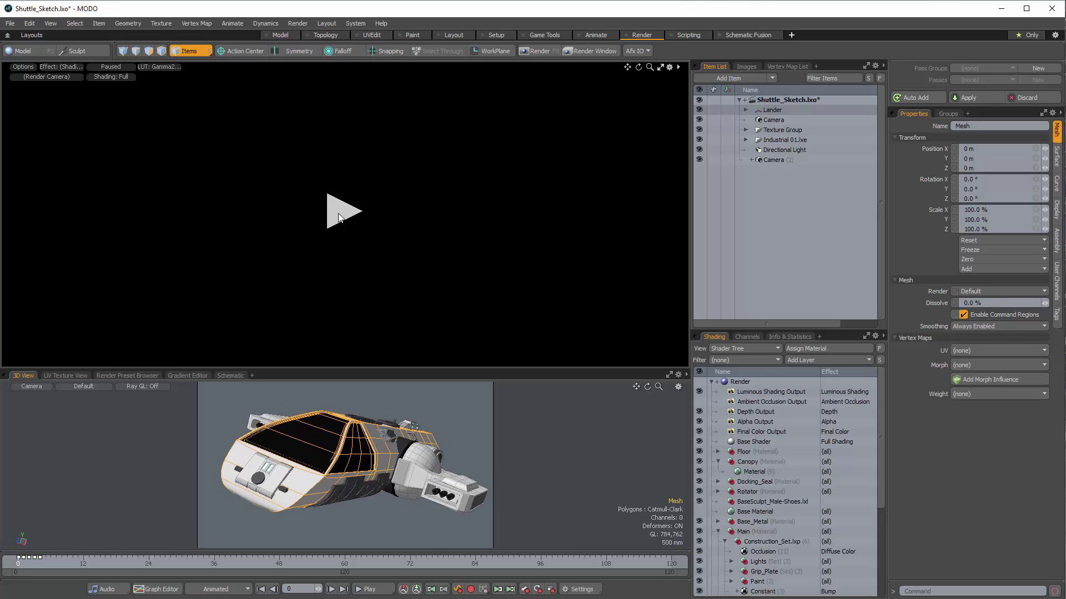
left_click(429, 220)
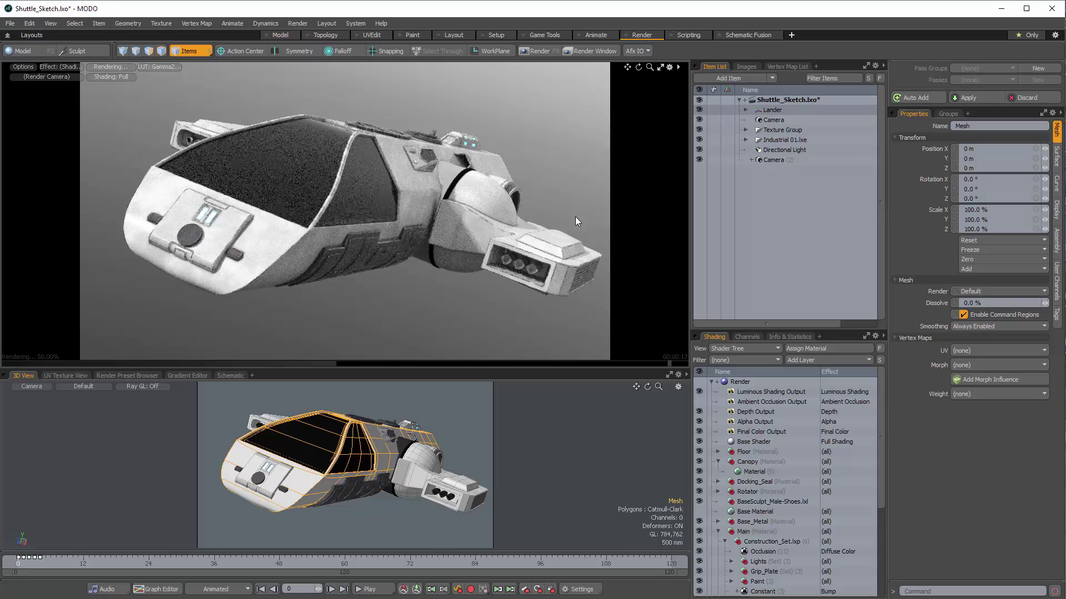
left_click(699, 149)
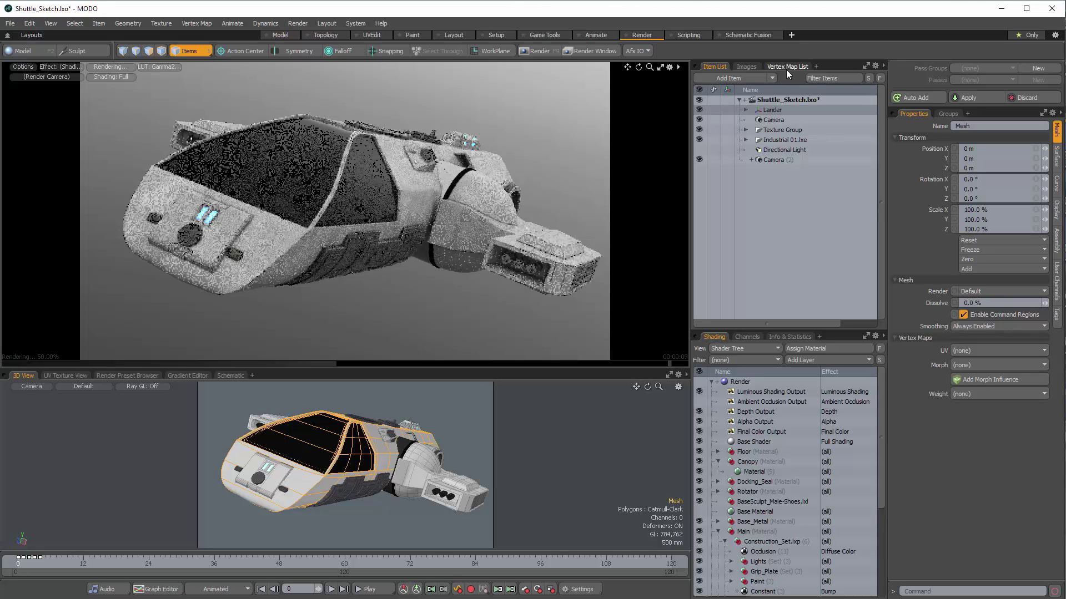
- Show the Images list and inspect the Reis_Nebula clip in the Image Viewer, then close it
left_click(745, 67)
double_click(732, 106)
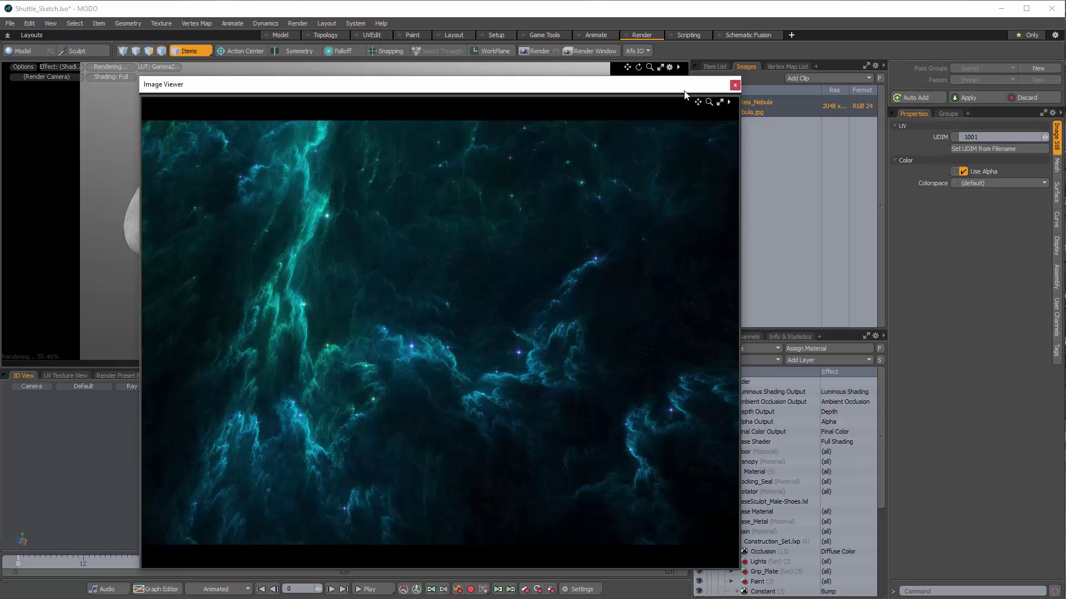
left_click(735, 85)
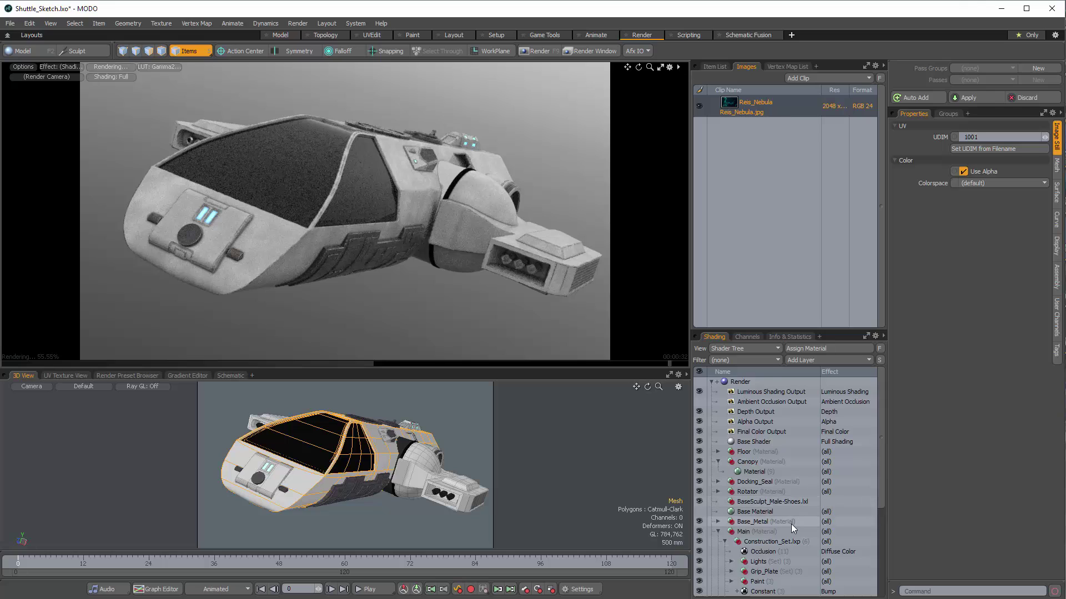
- Add a Reis_Nebula Image Map layer under the Environment Material
scroll(790, 521, "down", 4)
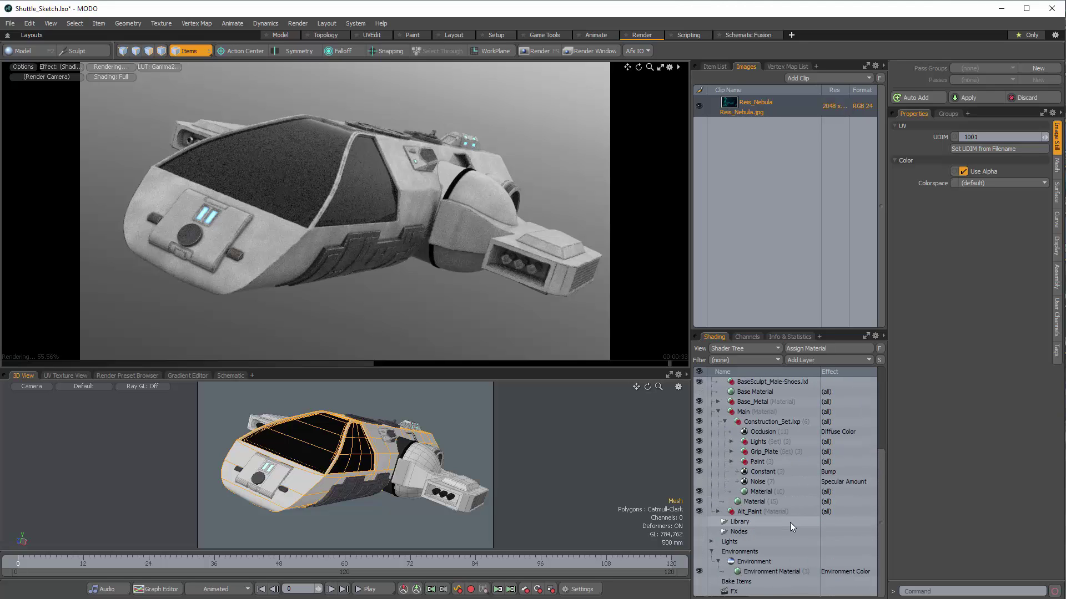
left_click(762, 571)
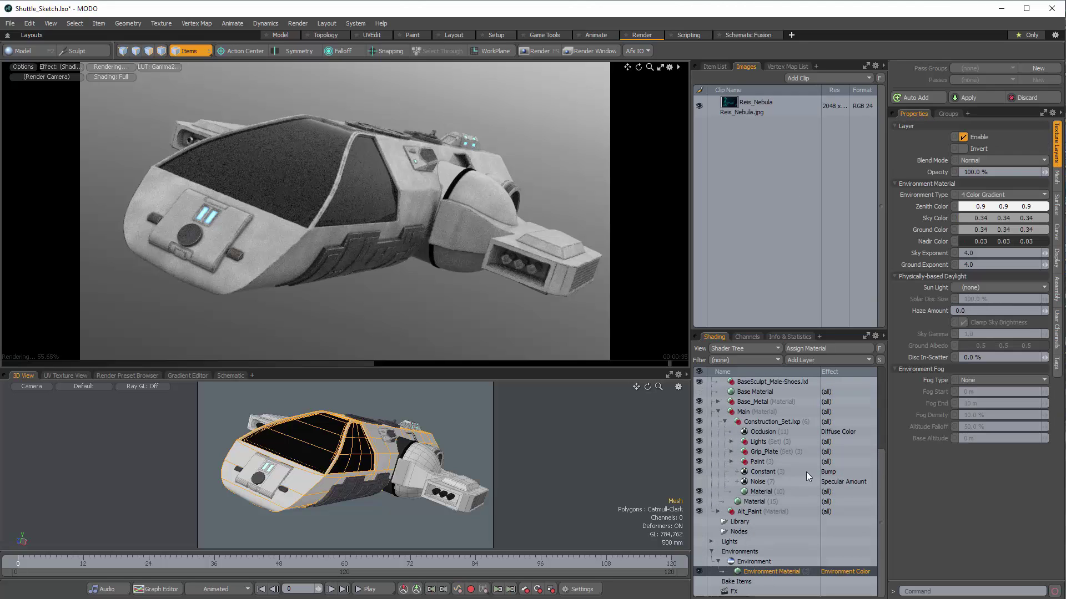
left_click(834, 361)
mouse_move(825, 431)
mouse_move(862, 422)
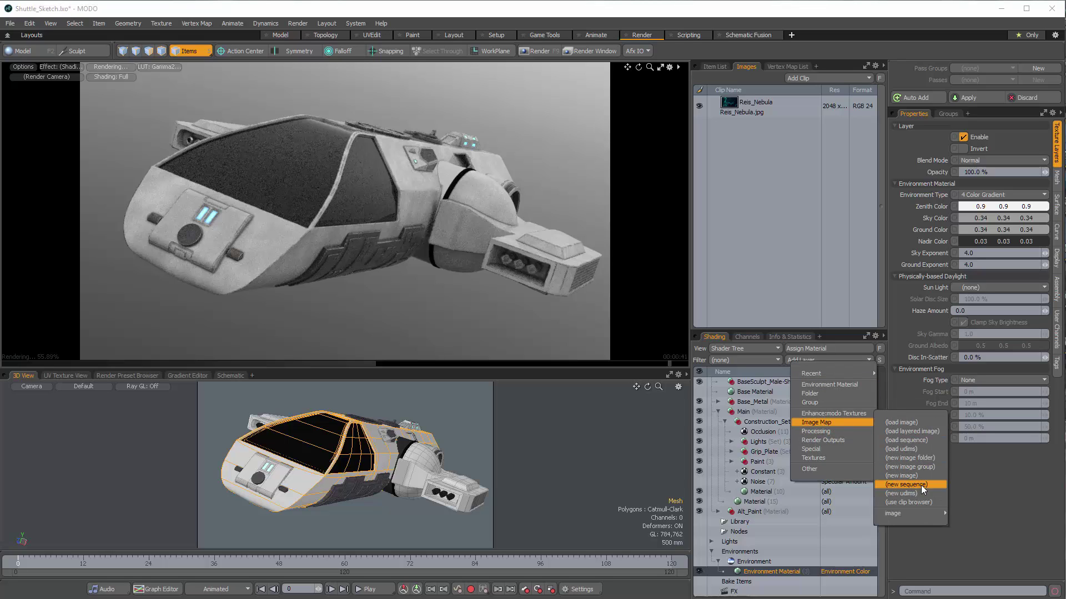
left_click(922, 502)
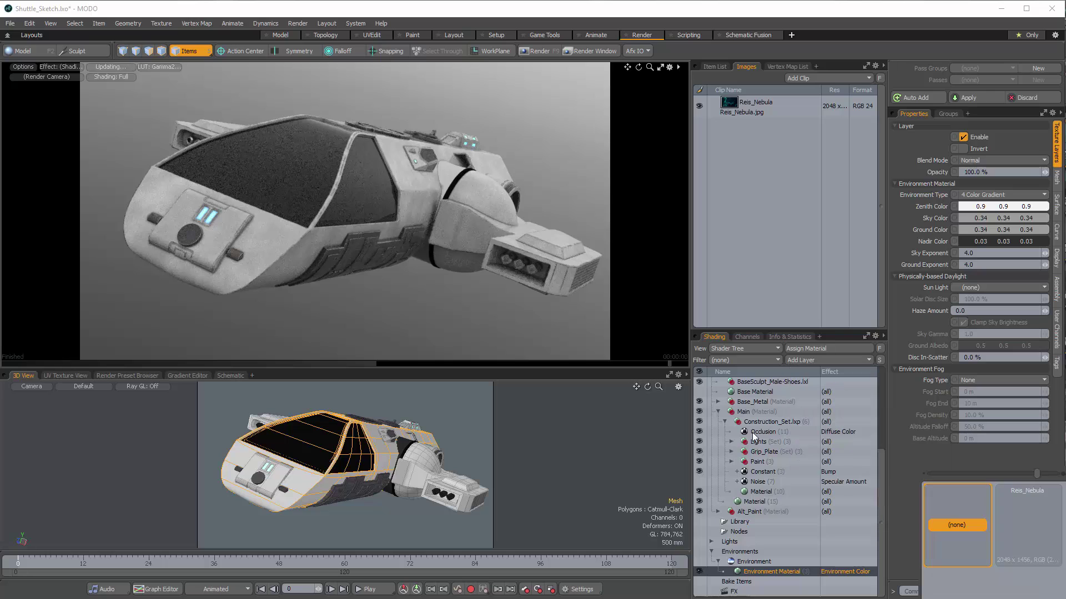
left_click(1027, 522)
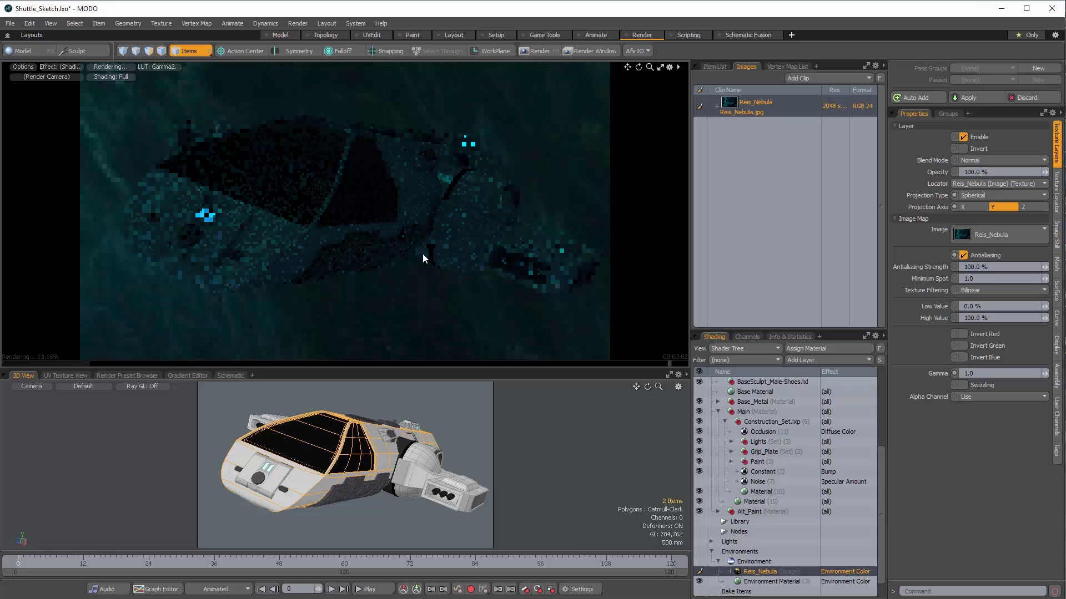
left_click_drag(424, 235, 413, 195, "alt")
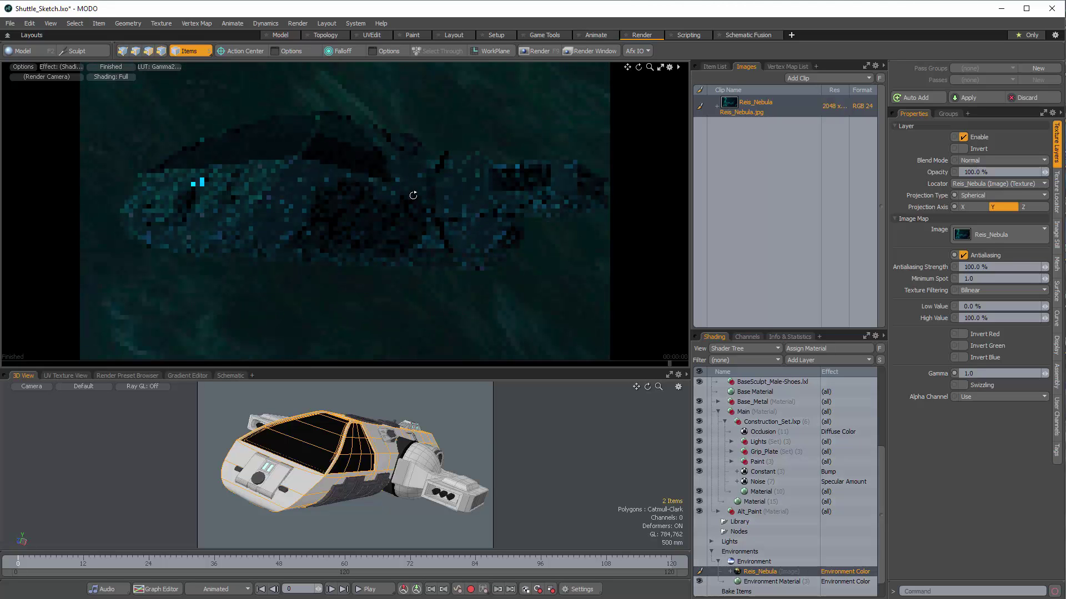
- Set the nebula layer's Texture Locator projection axis to Z
left_click(1056, 194)
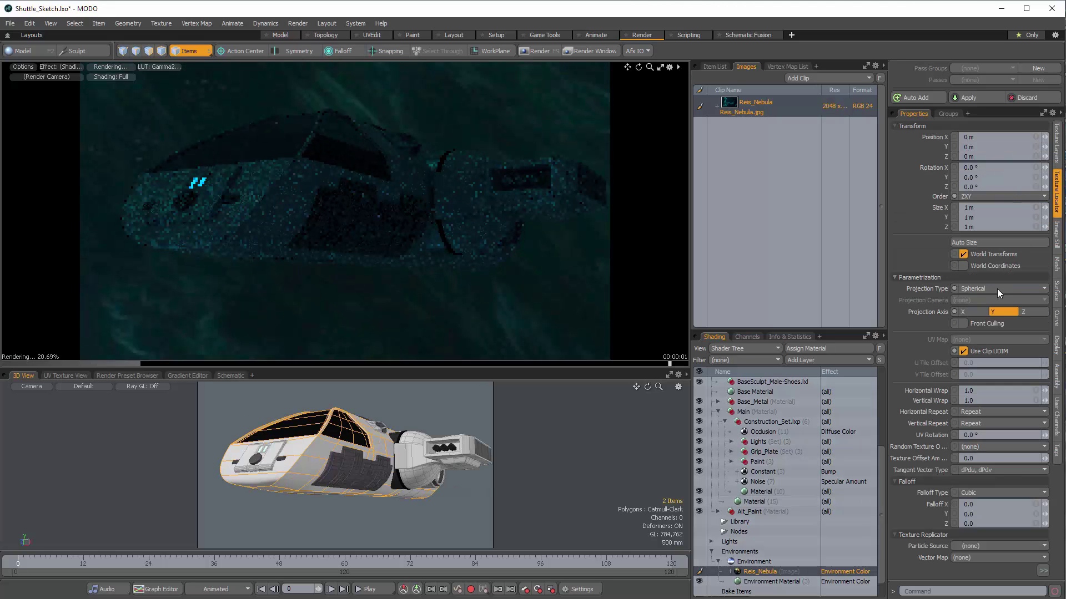
left_click_drag(541, 196, 350, 97, "alt")
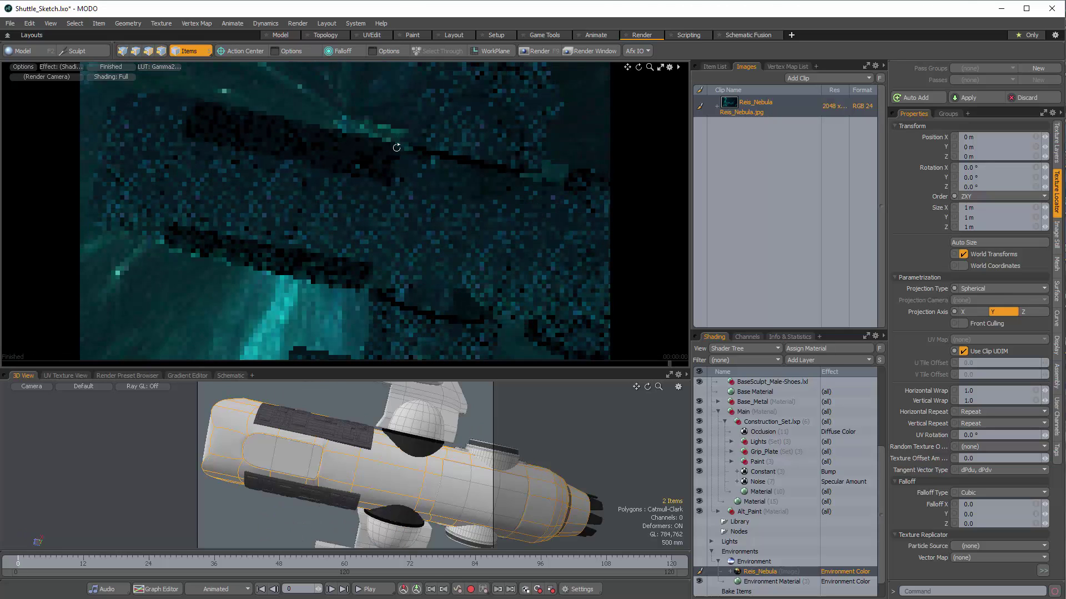
left_click(1034, 311)
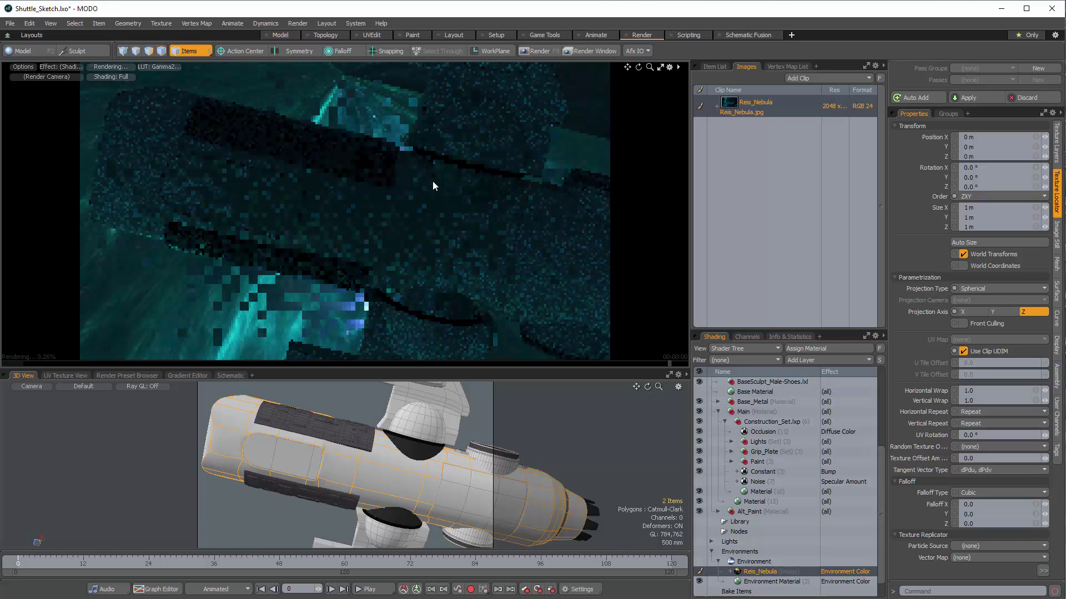
left_click_drag(381, 190, 452, 239, "alt")
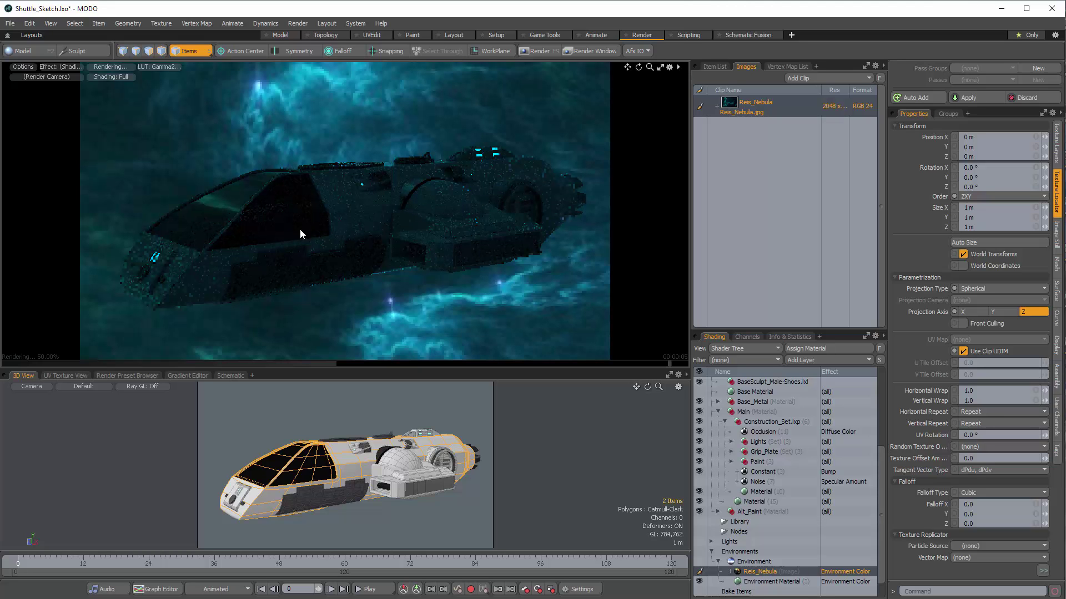
left_click_drag(197, 129, 391, 214, "alt")
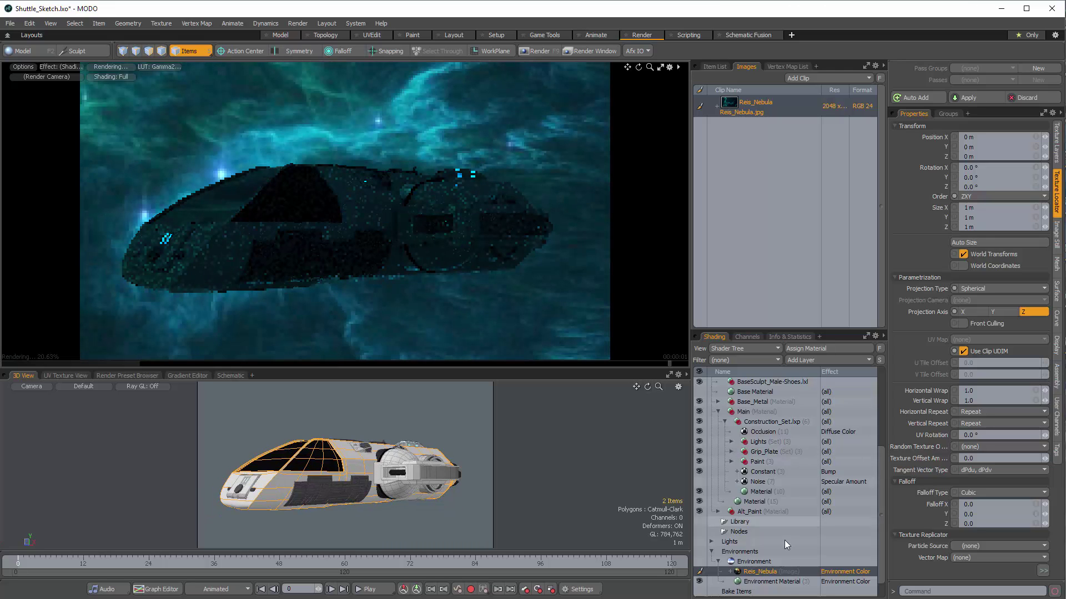
left_click(765, 560)
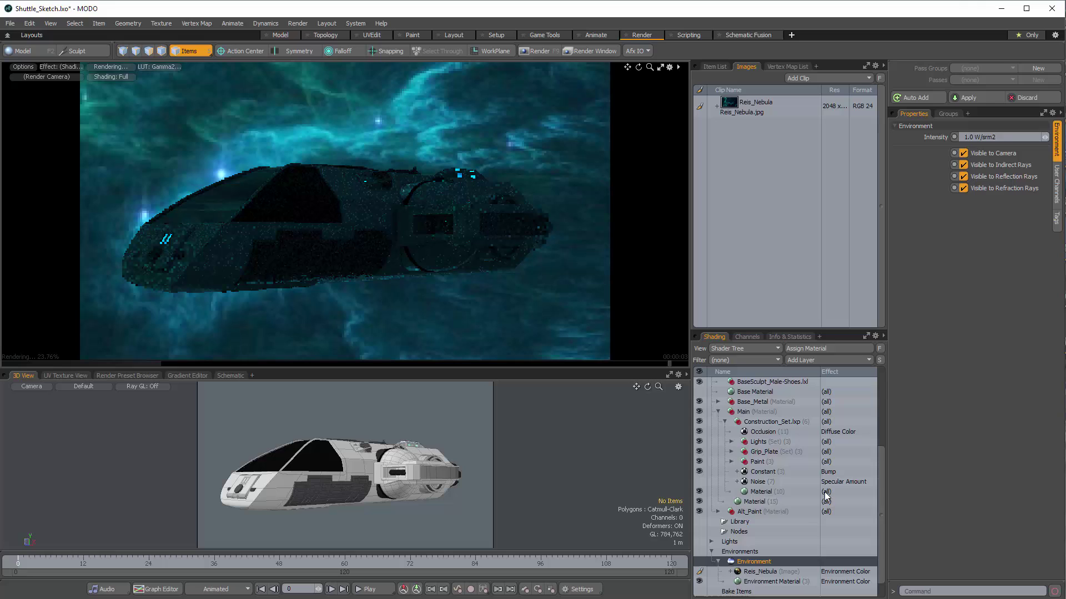
left_click(1003, 137)
type("3")
key("Return")
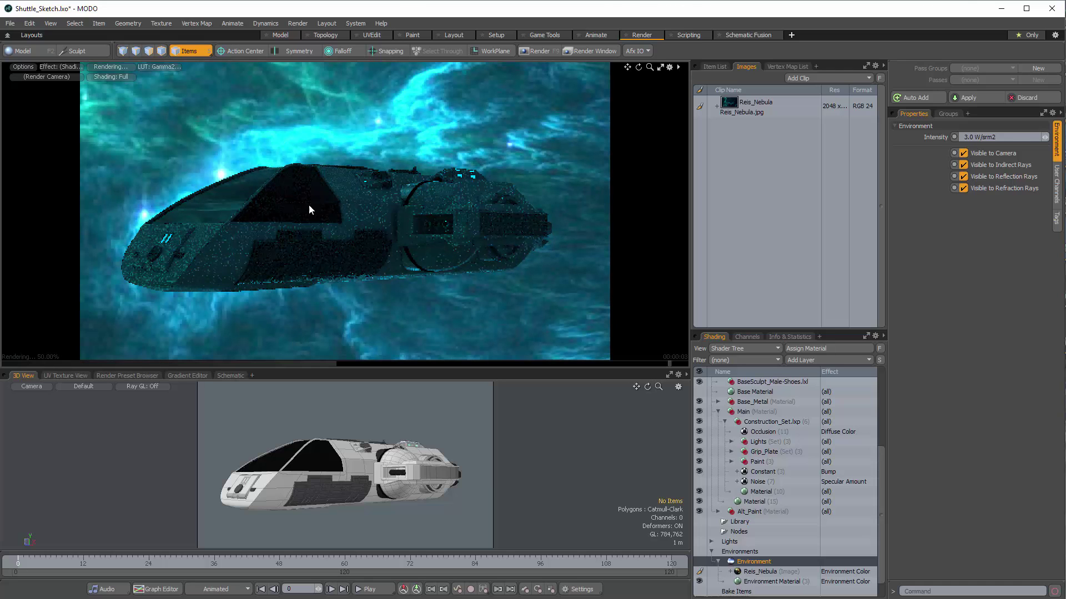
mouse_move(363, 207)
left_mouse_down("alt")
mouse_move(416, 217)
mouse_move(362, 222)
left_mouse_up("alt")
key("ctrl+z")
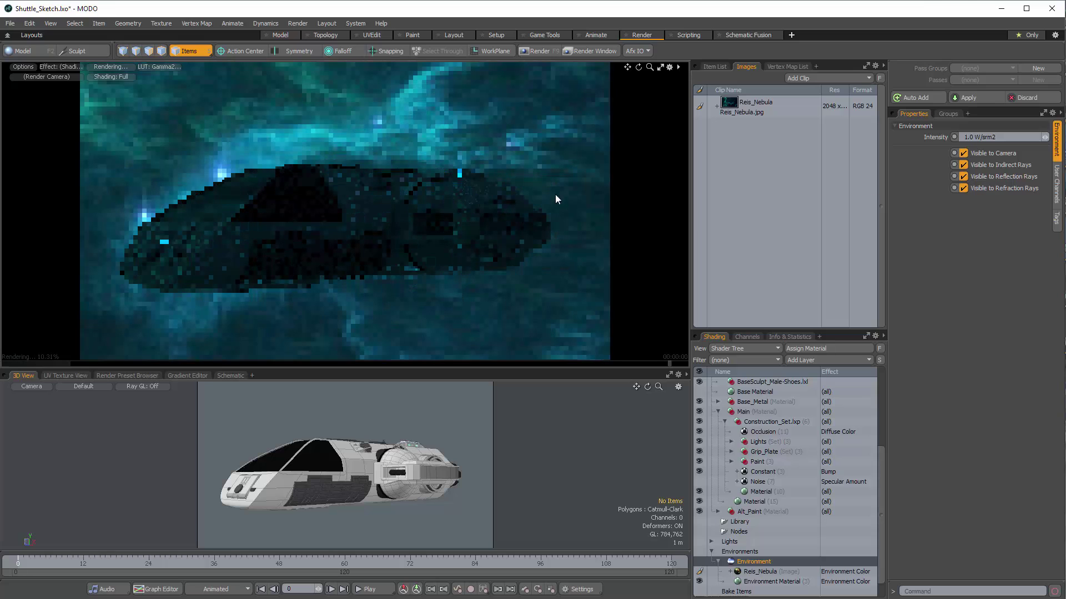
- Select the Reis_Nebula layer in the Shader Tree and orbit the preview
left_click(820, 571)
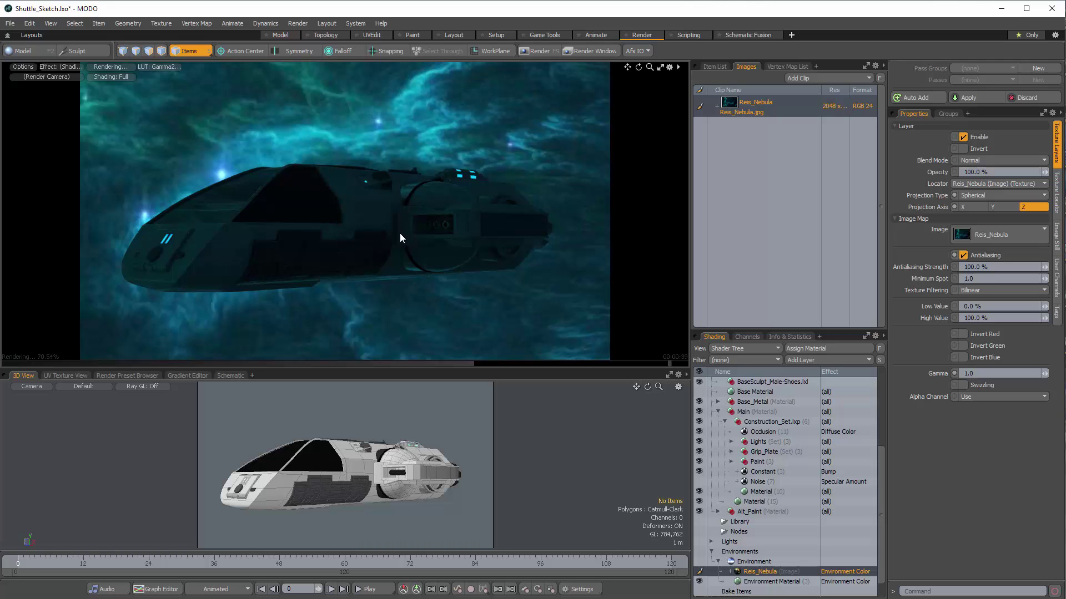
left_click_drag(401, 238, 439, 246, "alt")
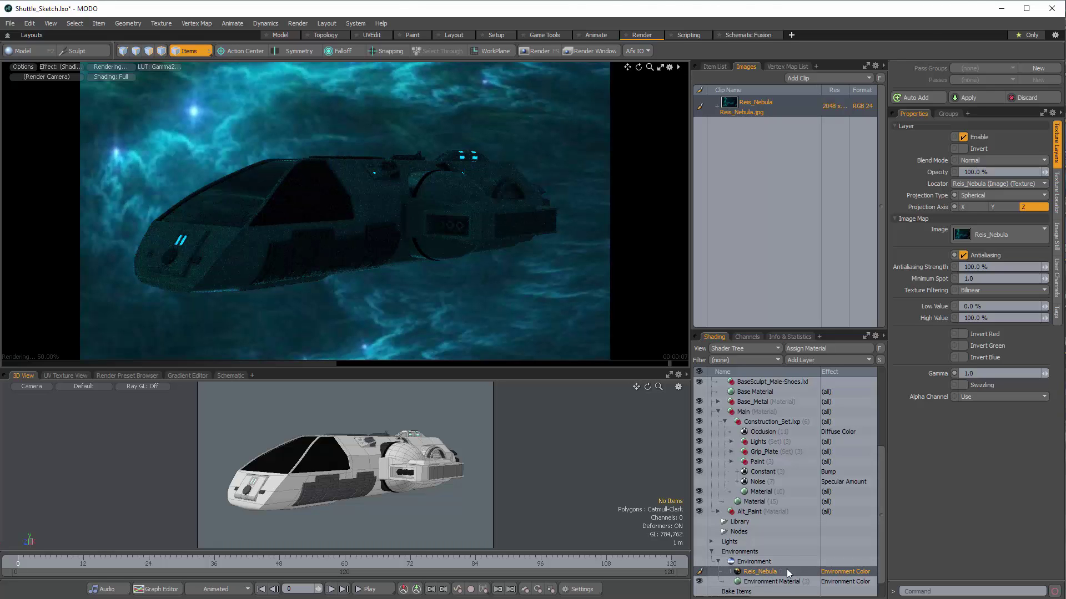
- Duplicate the Reis_Nebula image layer and set the copy's Blend Mode to Multiply
right_click(753, 574)
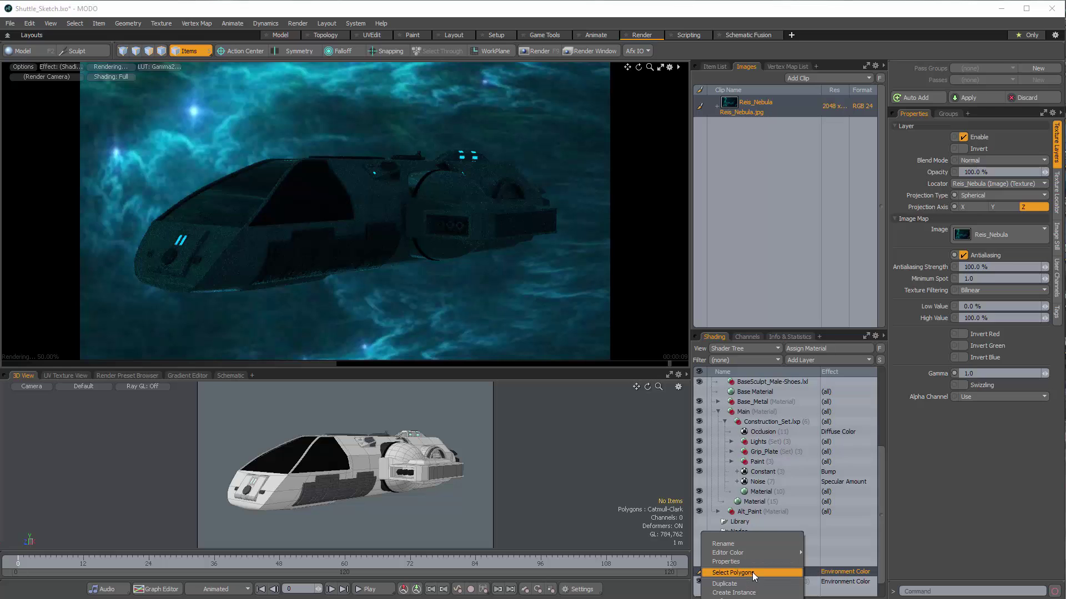
left_click(752, 584)
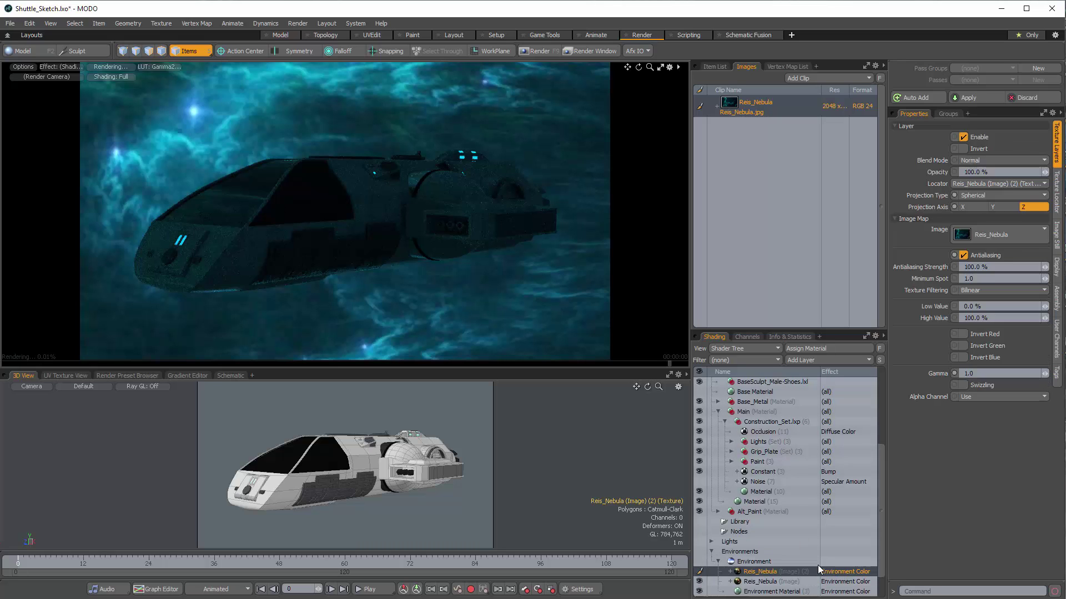
left_click(986, 161)
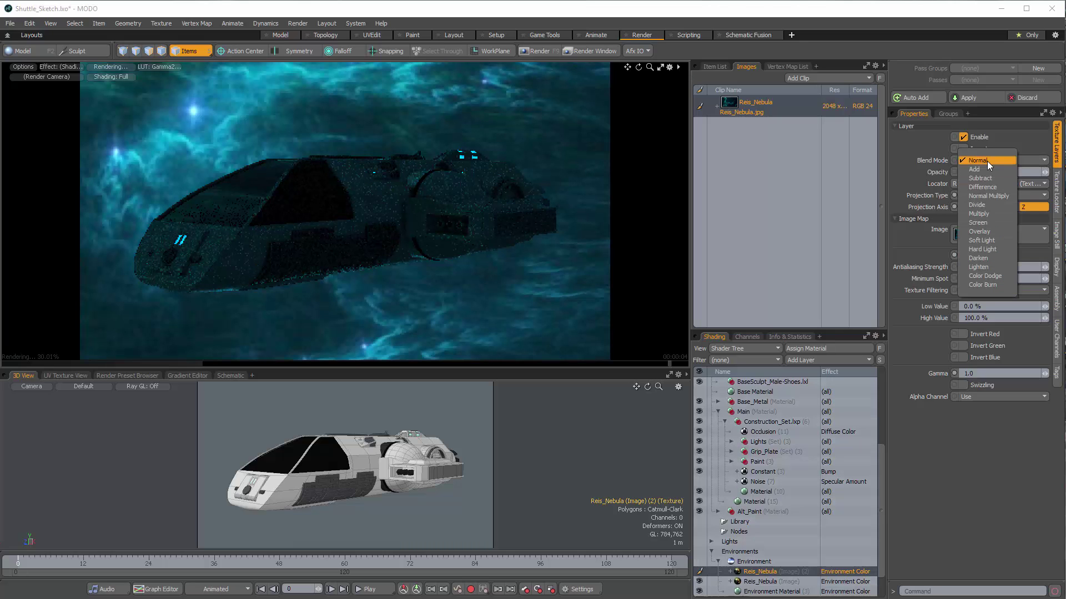
left_click(989, 215)
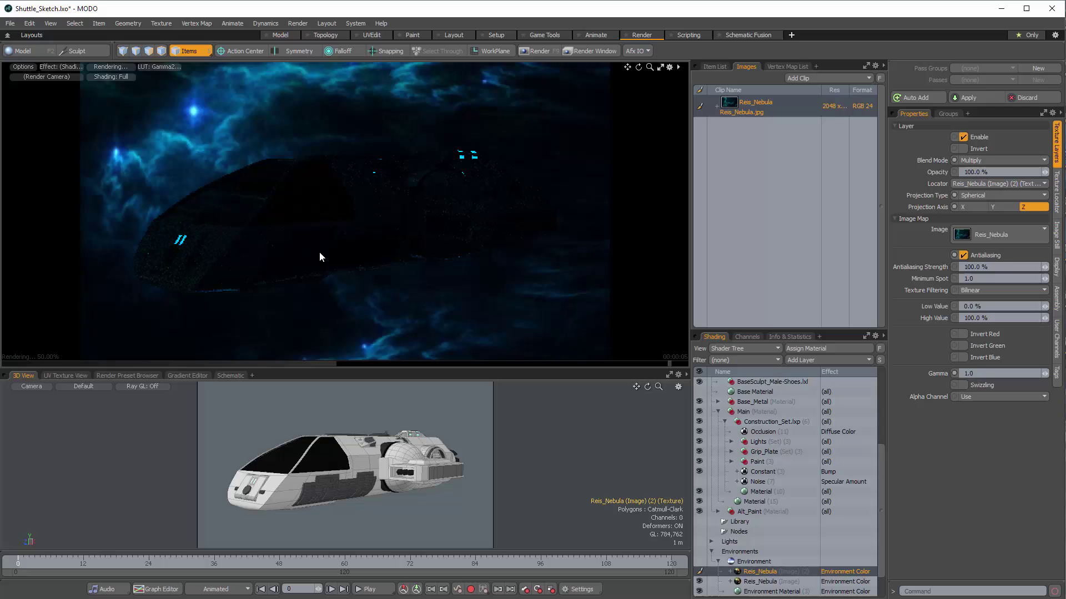
left_click_drag(335, 246, 236, 200, "alt")
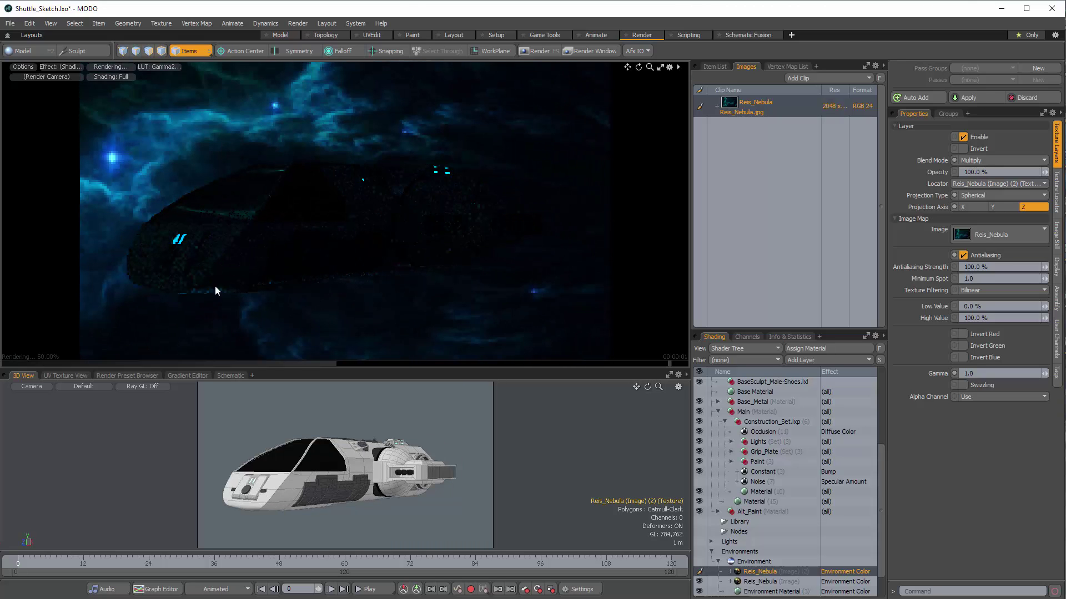
left_click_drag(411, 212, 456, 245, "alt")
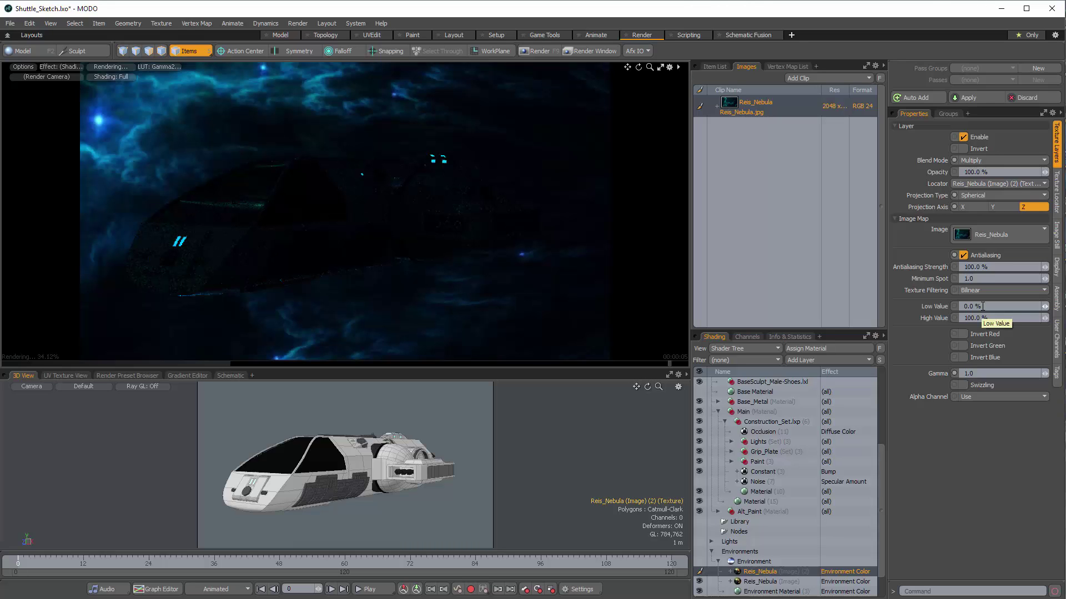
- Set the multiplied Reis_Nebula layer's High Value to 1000%
left_click_drag(375, 269, 165, 135, "alt")
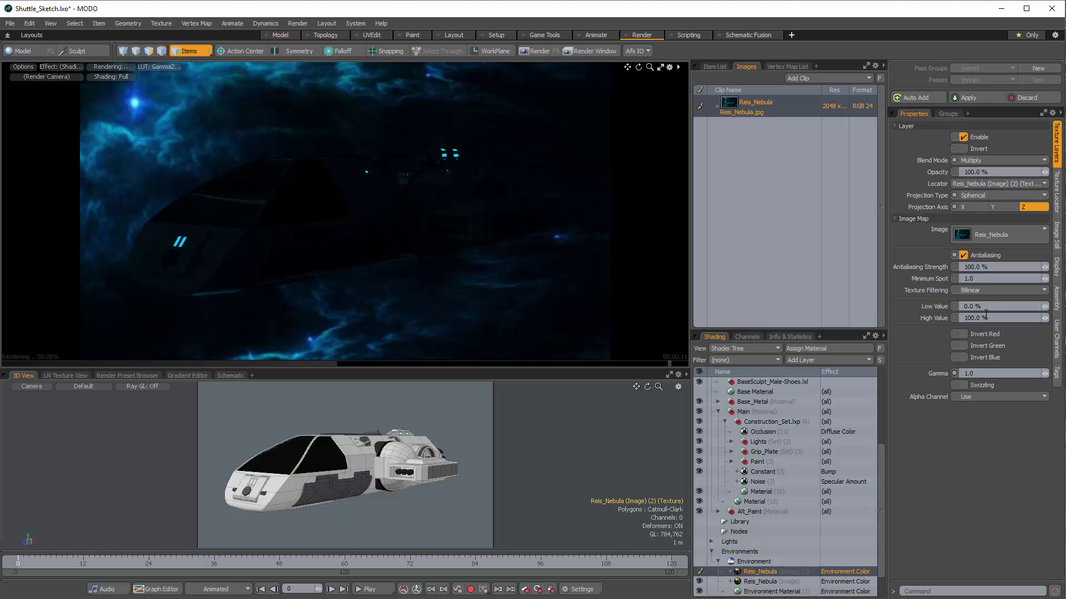
left_click(999, 318)
key("Return")
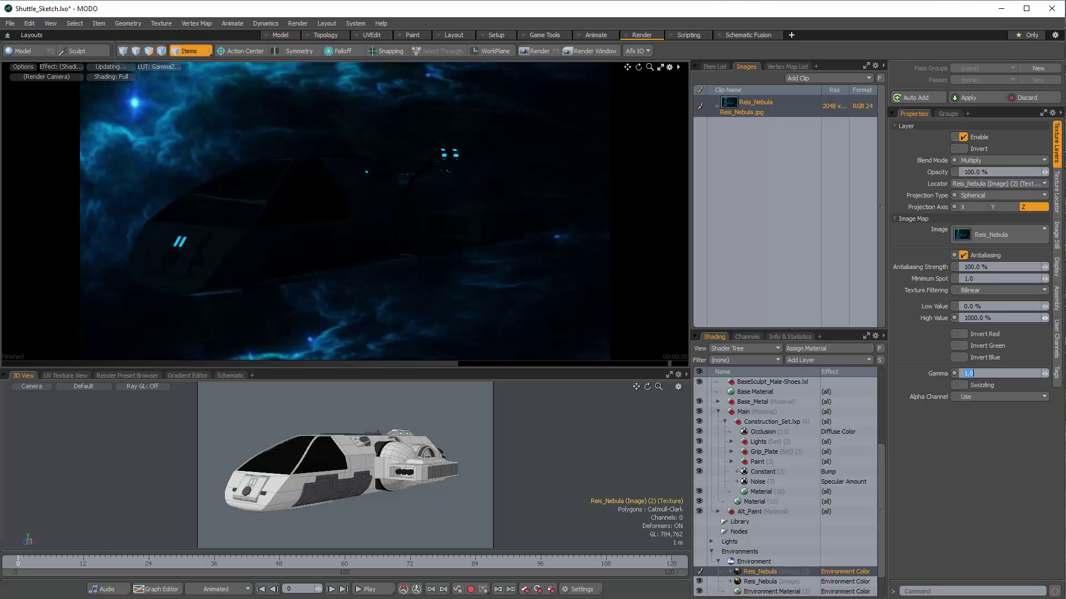
key("Tab")
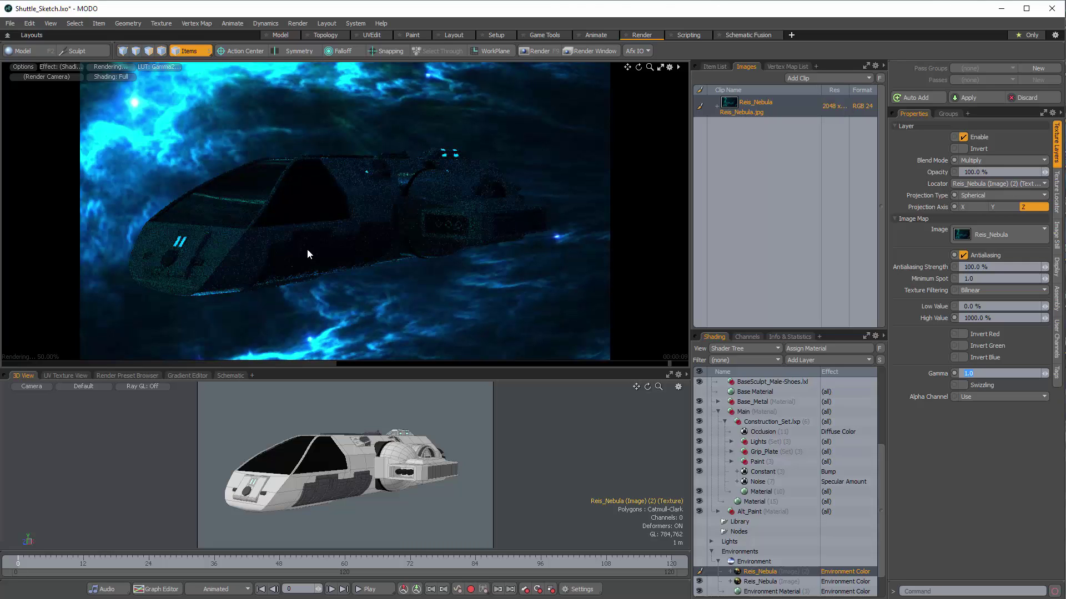
- Give the multiplied nebula layer a Low Value of 100% and High Value of 10000%
left_click(981, 306)
type("100")
key("Tab")
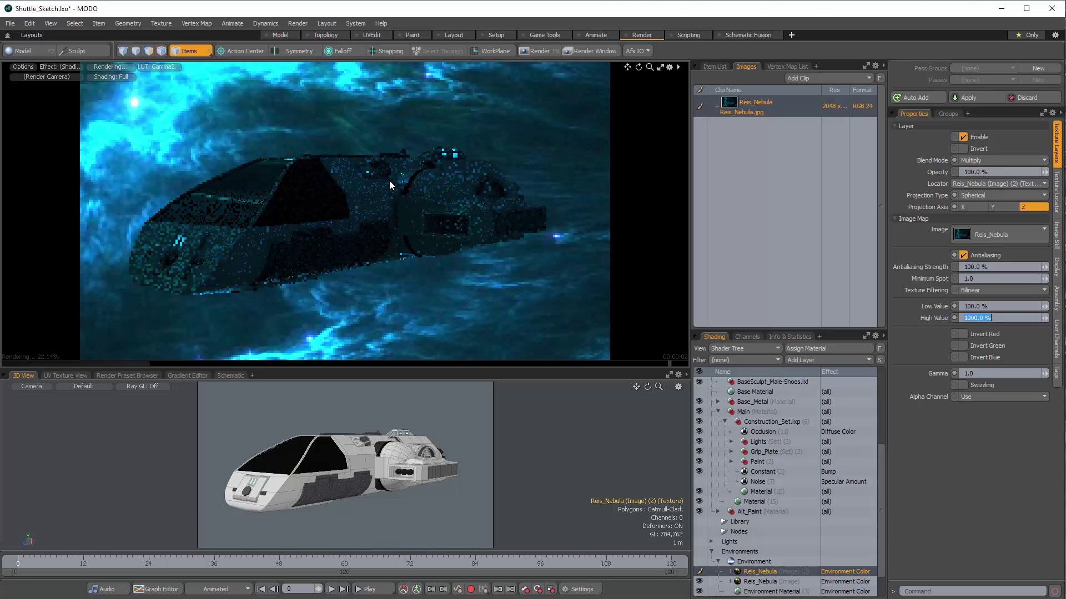
mouse_move(291, 171)
left_mouse_down("alt")
mouse_move(302, 172)
mouse_move(285, 166)
left_mouse_up("alt")
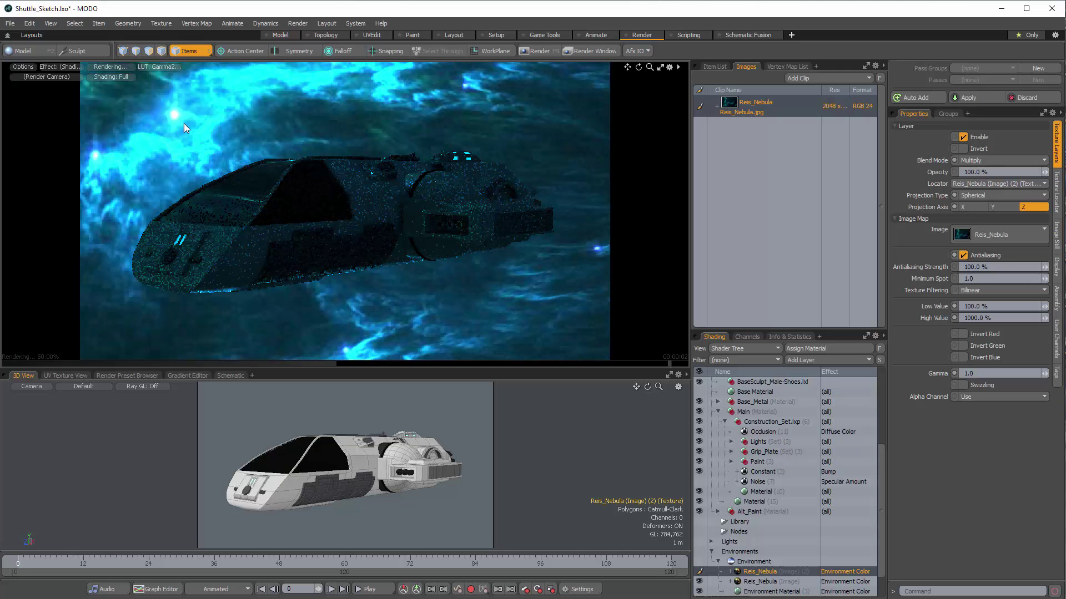
left_click_drag(302, 214, 477, 222, "alt")
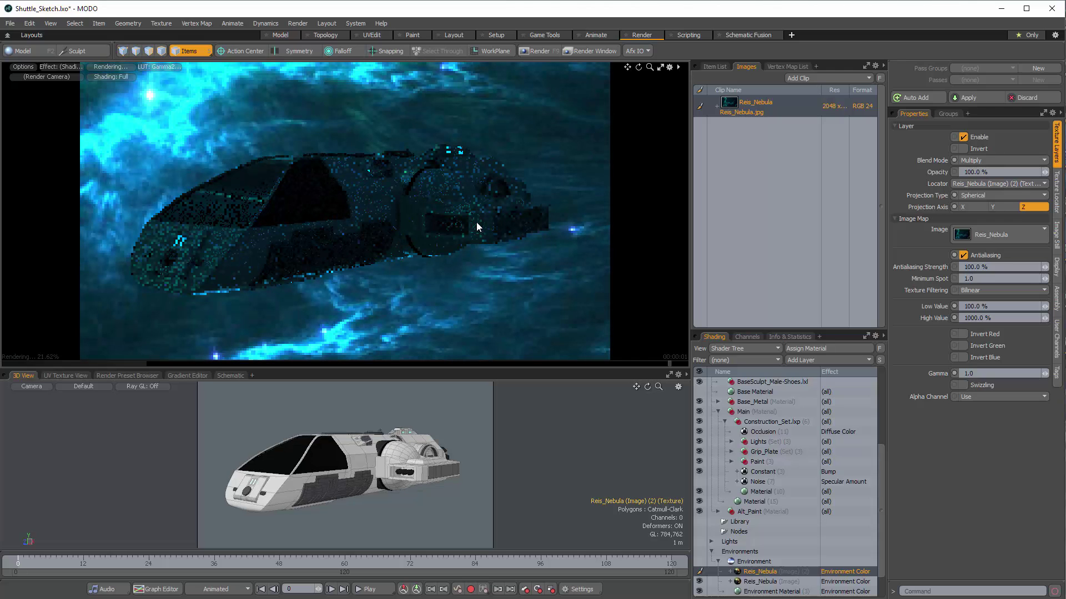
left_click(968, 320)
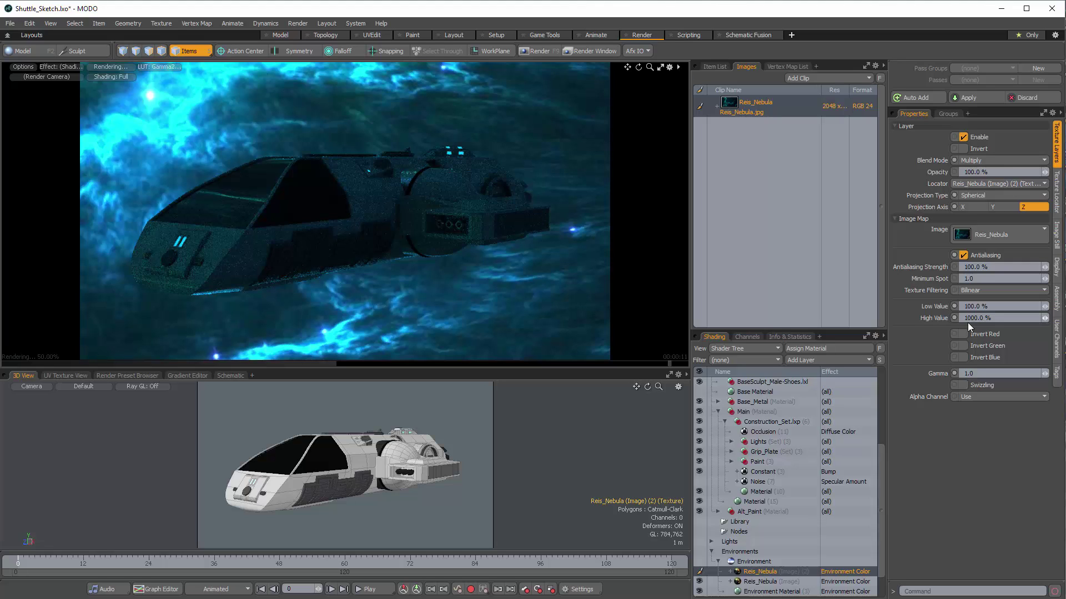
key("Tab")
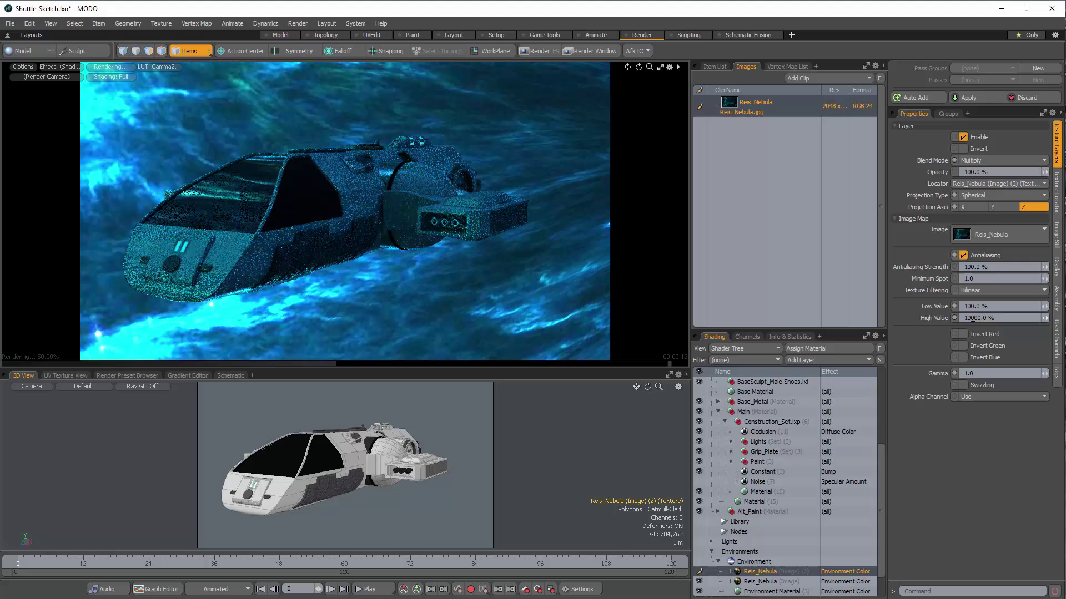
- Lower the multiplied nebula layer's High Value to 5000%
left_click_drag(973, 318, 958, 320)
key("Tab")
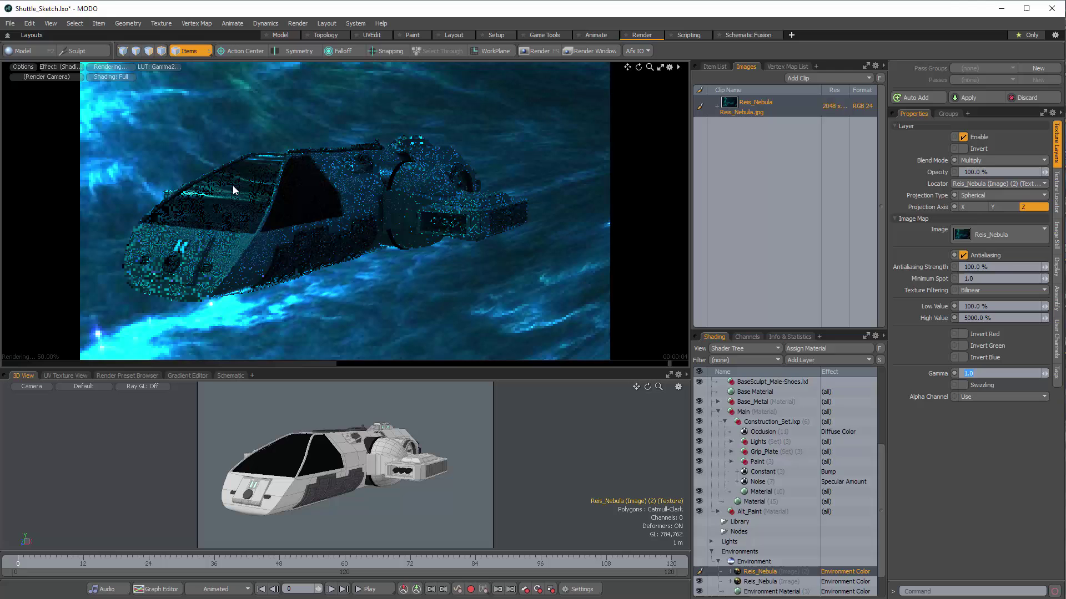
left_click_drag(232, 185, 348, 227, "alt")
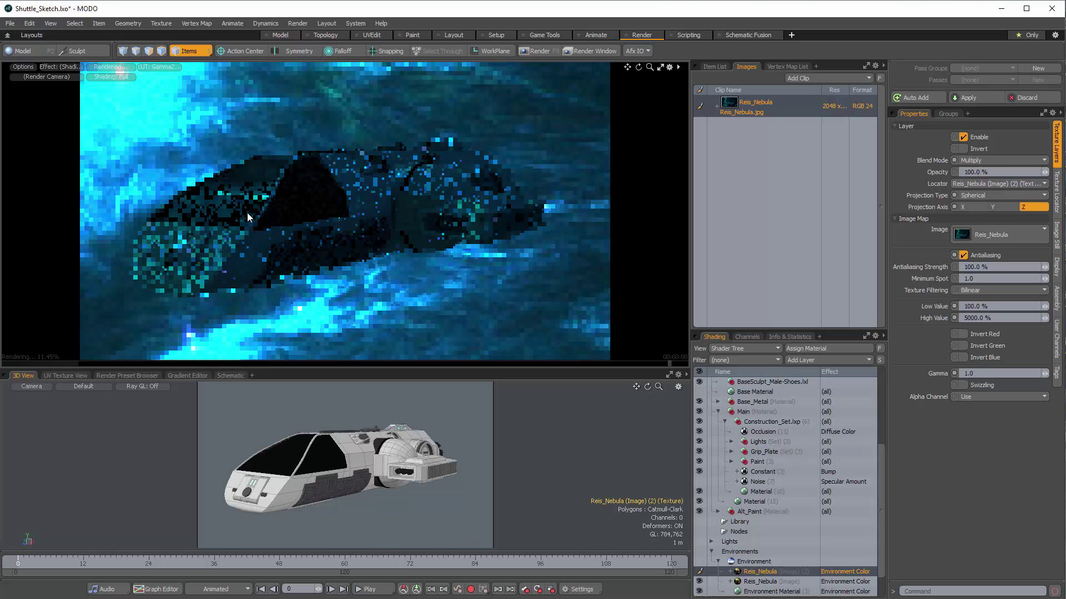
left_click_drag(247, 213, 168, 149, "alt")
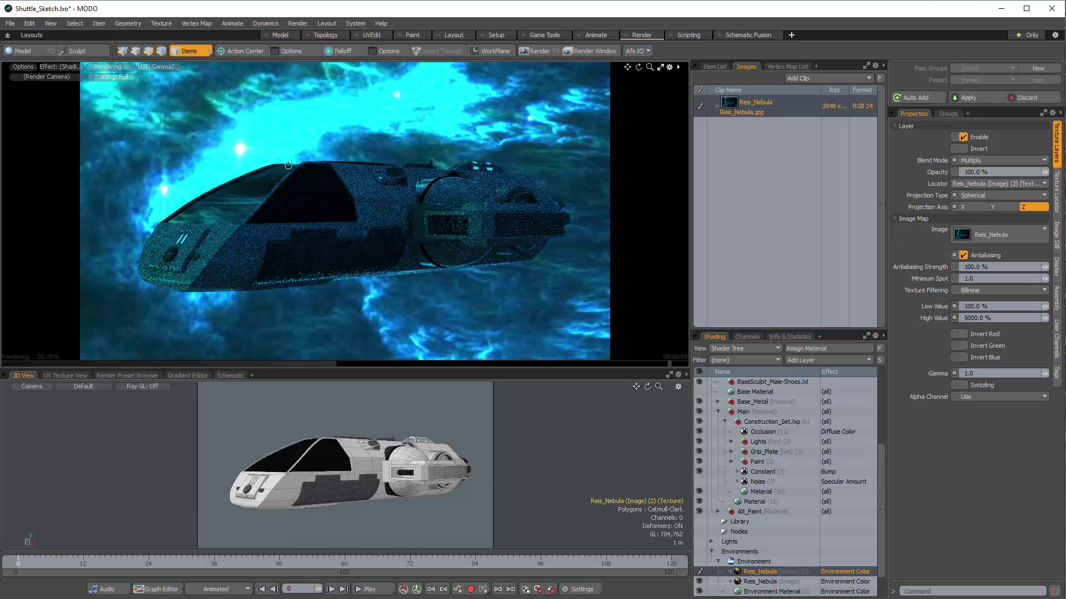
- Select the Environment item in the Shader Tree to view its settings
left_click_drag(367, 105, 496, 336, "alt")
scroll(771, 547, "down", 1)
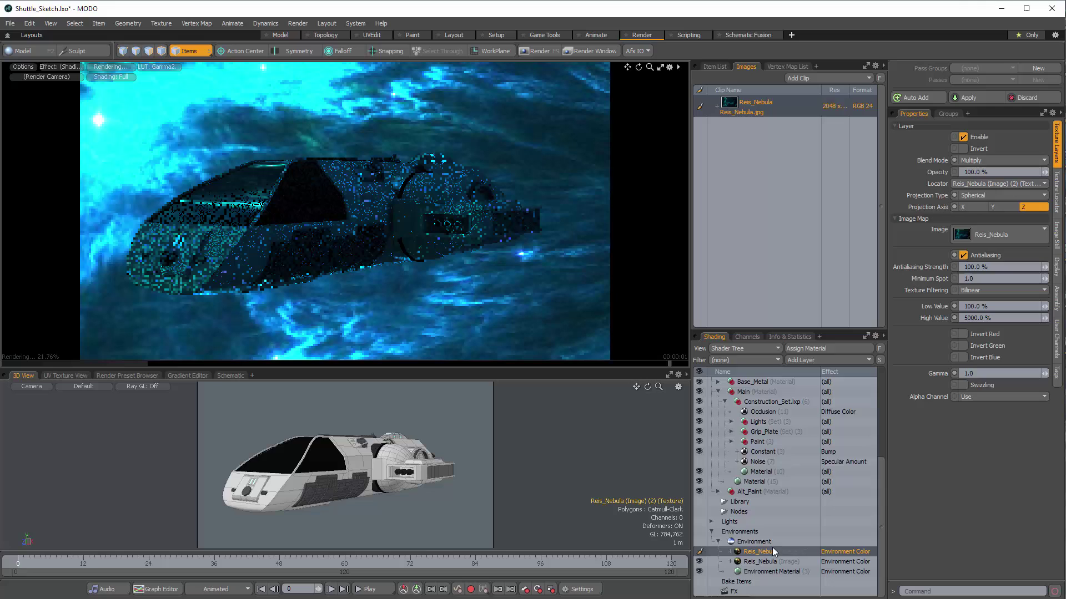
left_click(736, 543)
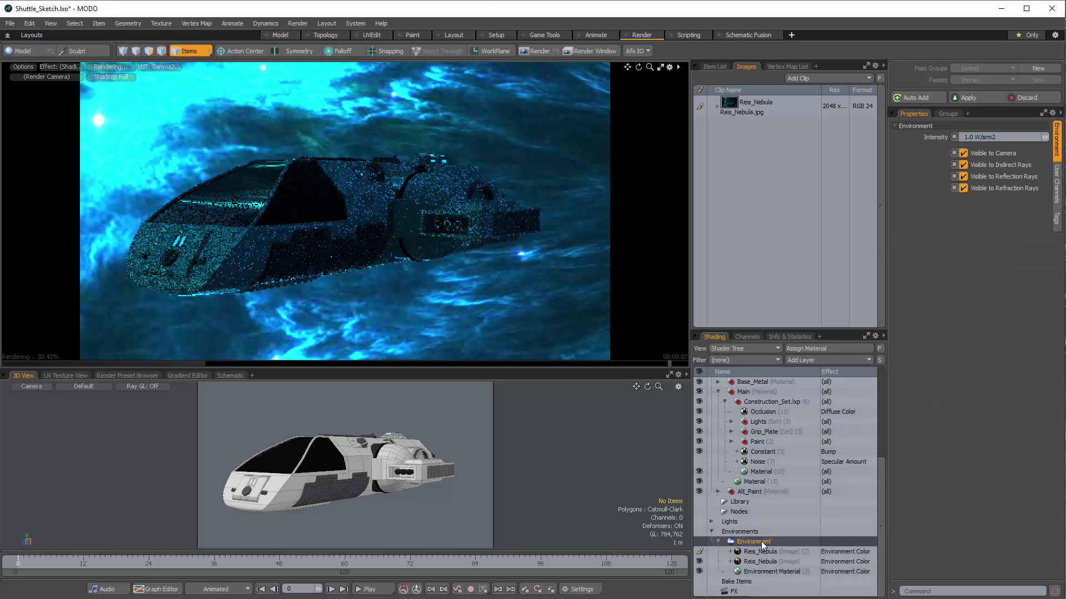
- Duplicate the Environment item and reselect the original Environment
right_click(736, 543)
left_click(755, 580)
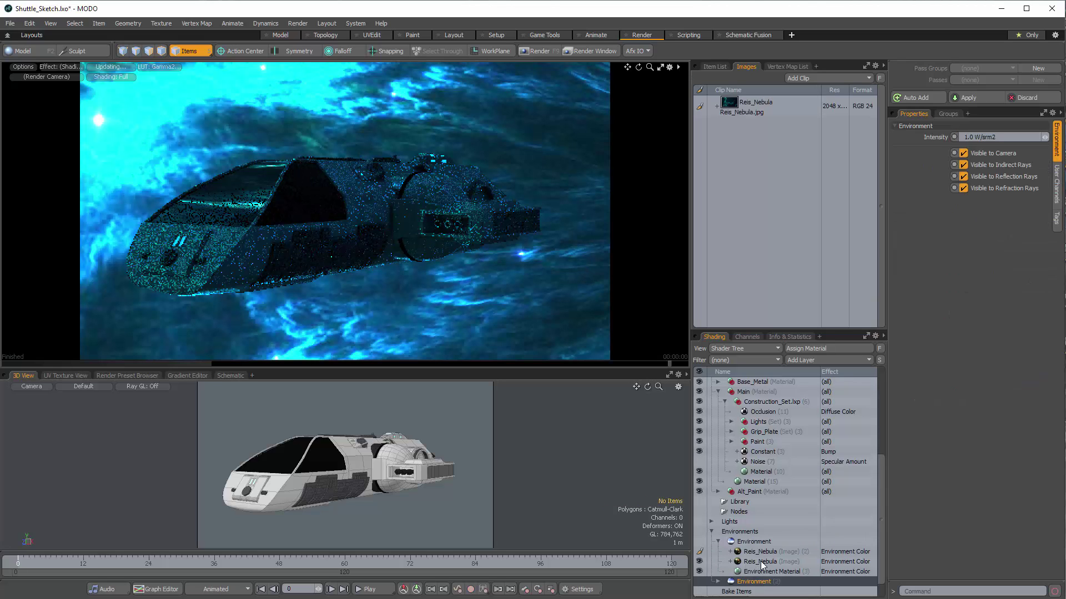
left_click(763, 543)
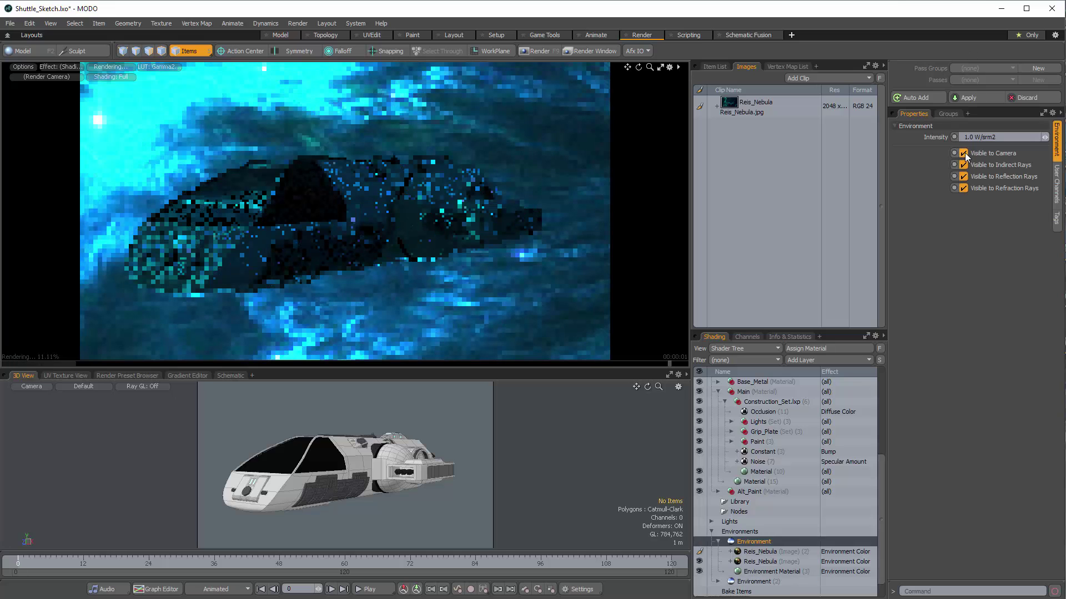
- Exclude Environment (2) from refractions and disable its Reis_Nebula (4) layer
left_click(717, 582)
left_click(756, 561)
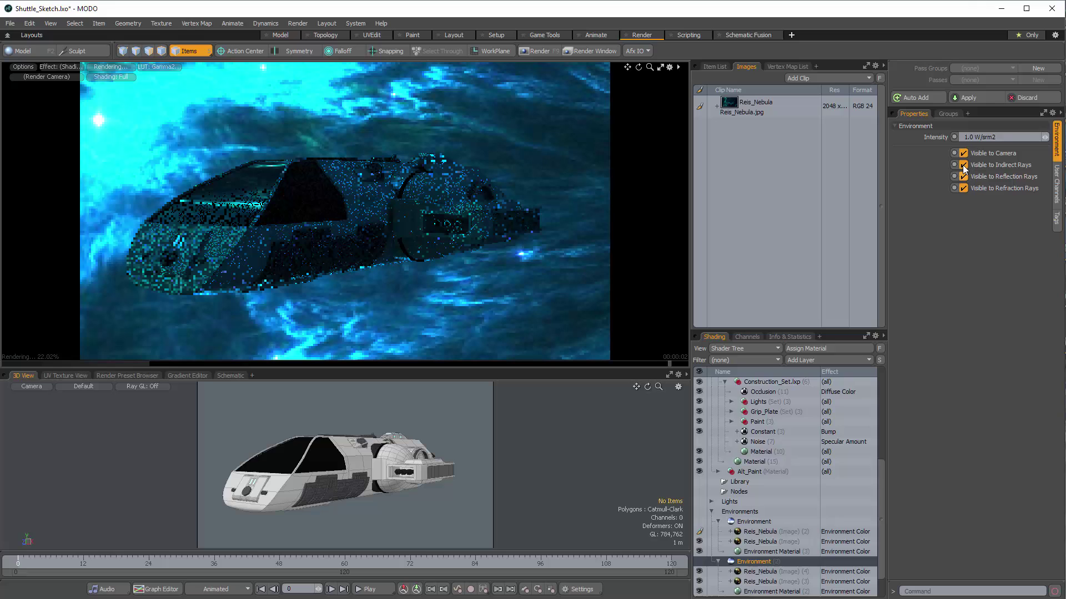
left_click(964, 189)
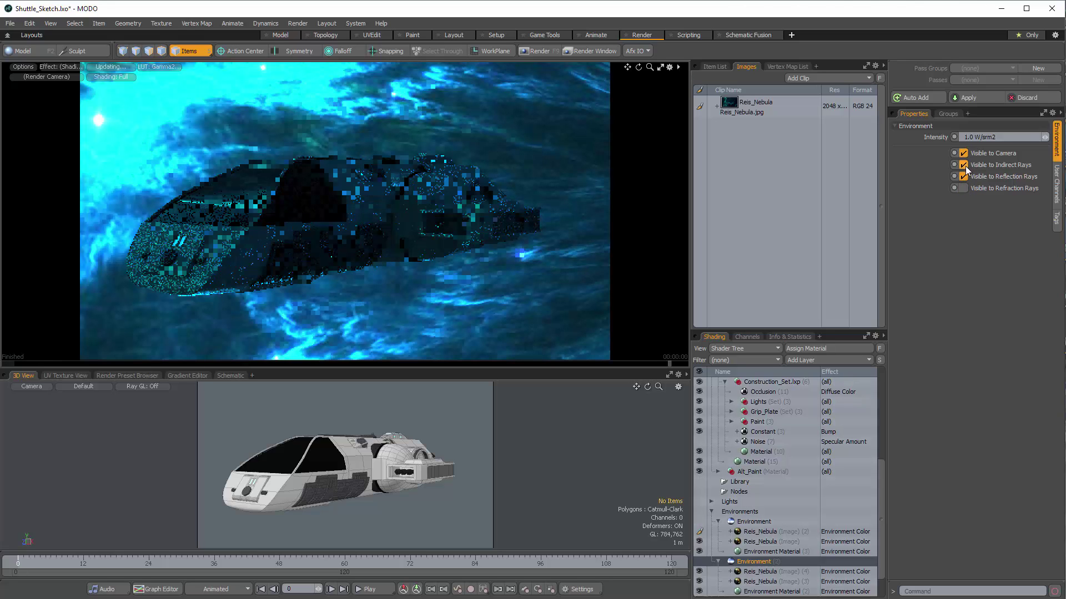
scroll(758, 544, "down", 1)
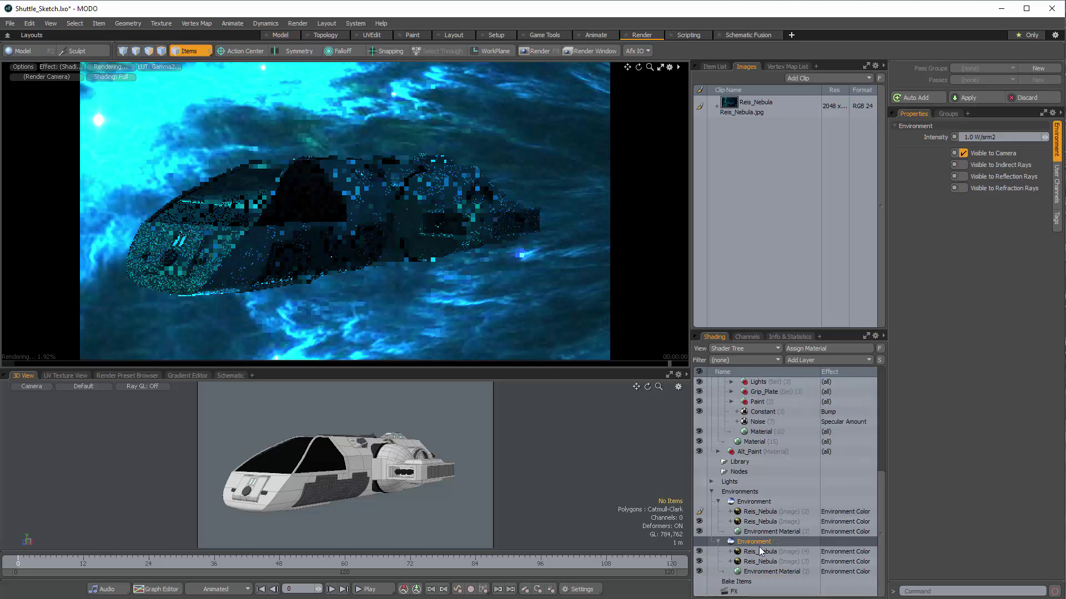
left_click(755, 551)
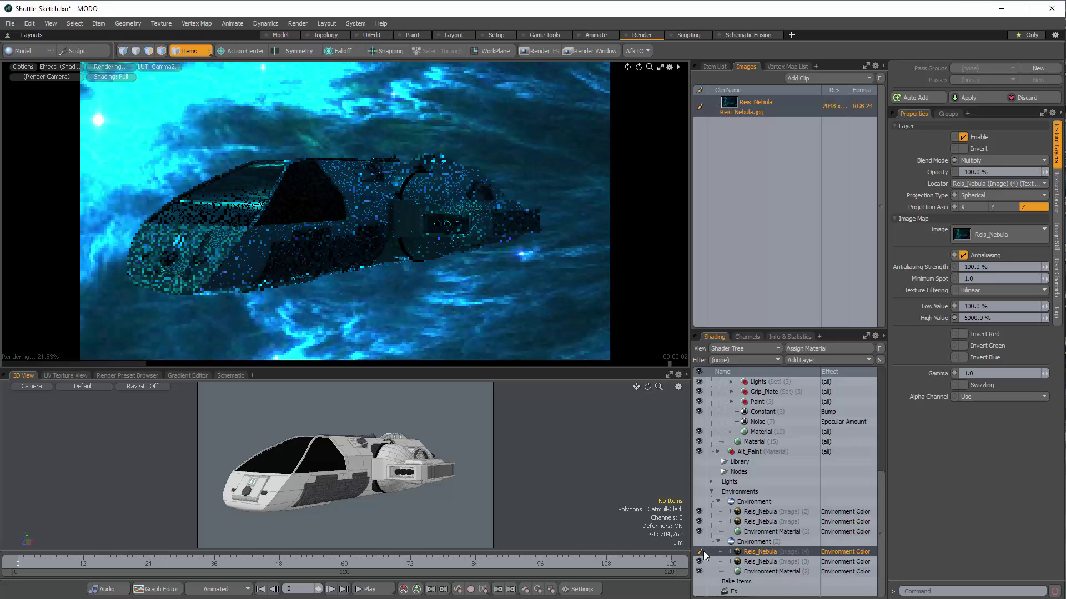
left_click(699, 552)
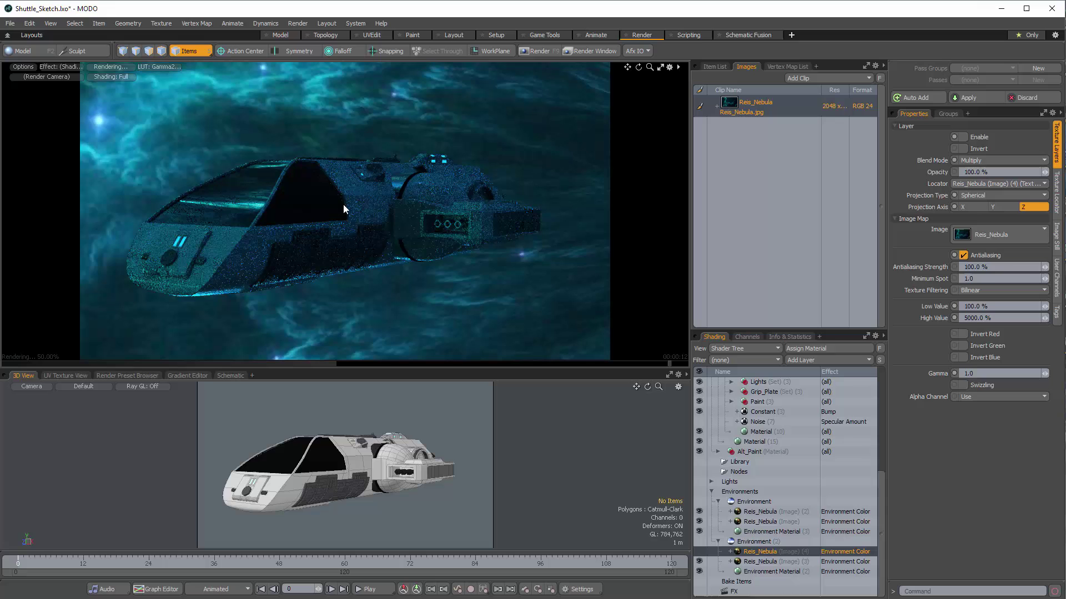
- Orbit the preview to see the ship against the glowing nebula backdrop
key("alt")
left_click_drag(198, 249, 220, 222, "alt")
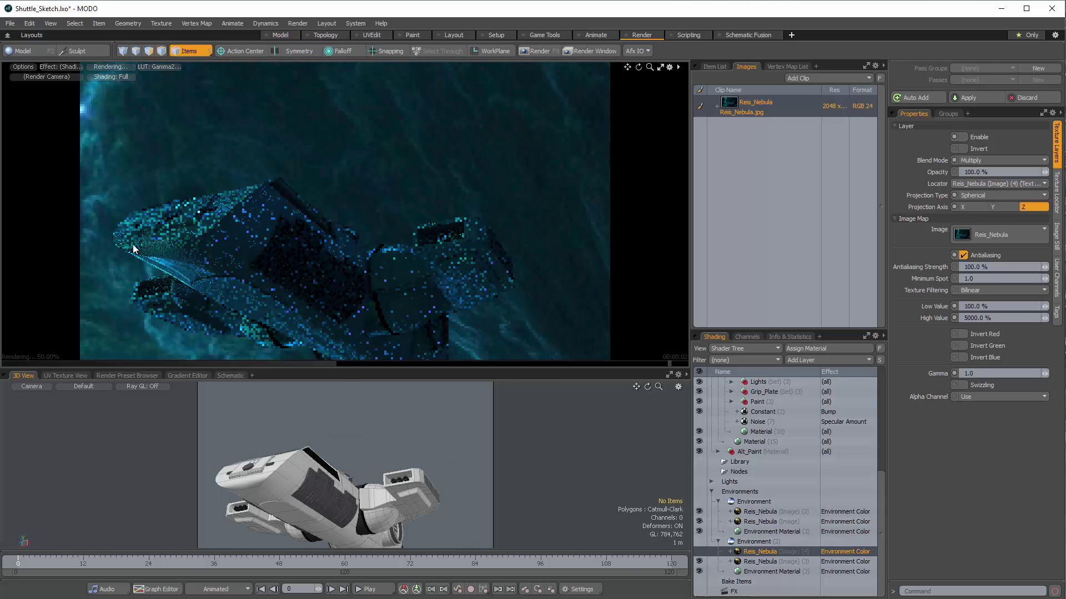
left_click_drag(434, 202, 404, 281, "alt")
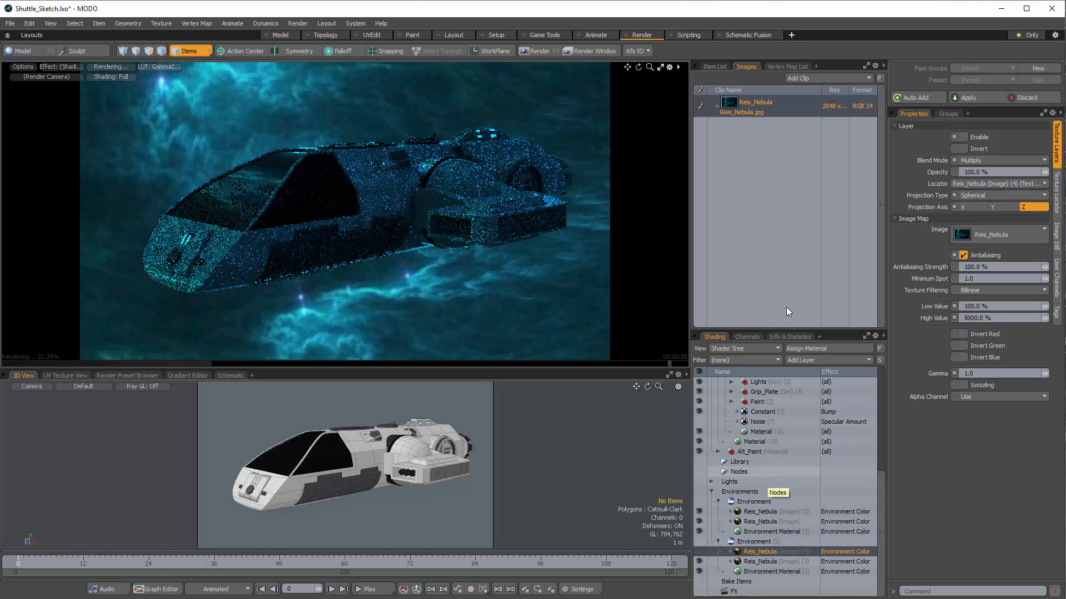
- Duplicate the Environment and make the copy invisible to indirect rays
left_click(754, 501)
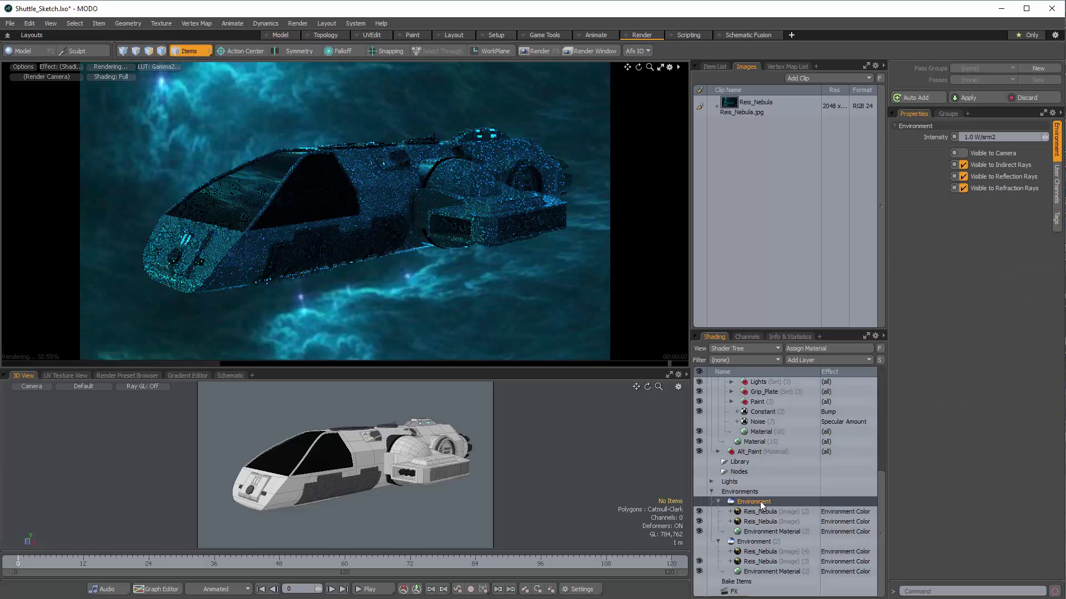
right_click(760, 501)
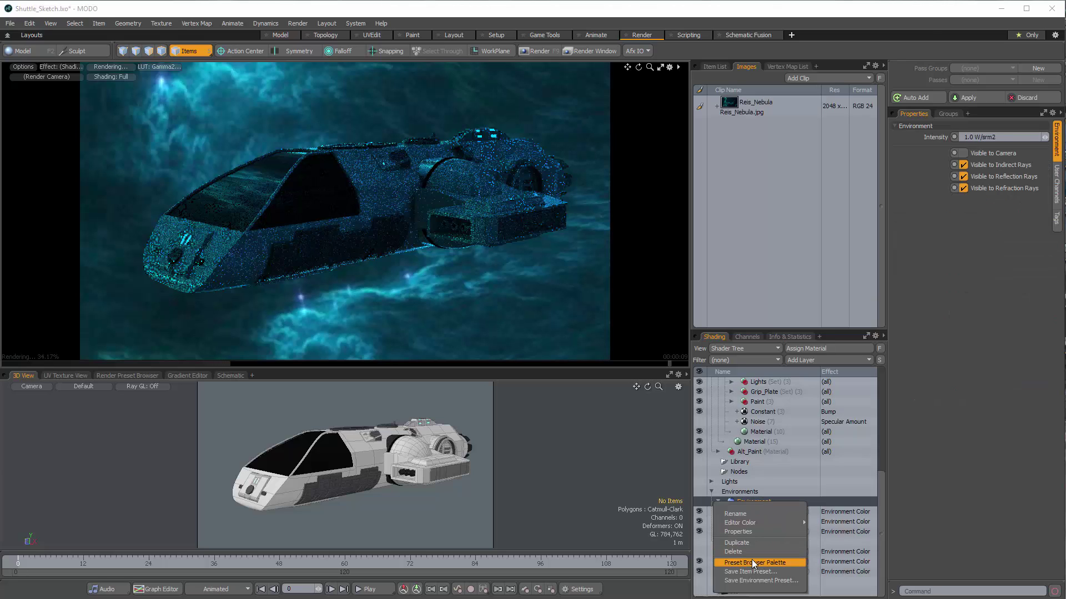
left_click(792, 542)
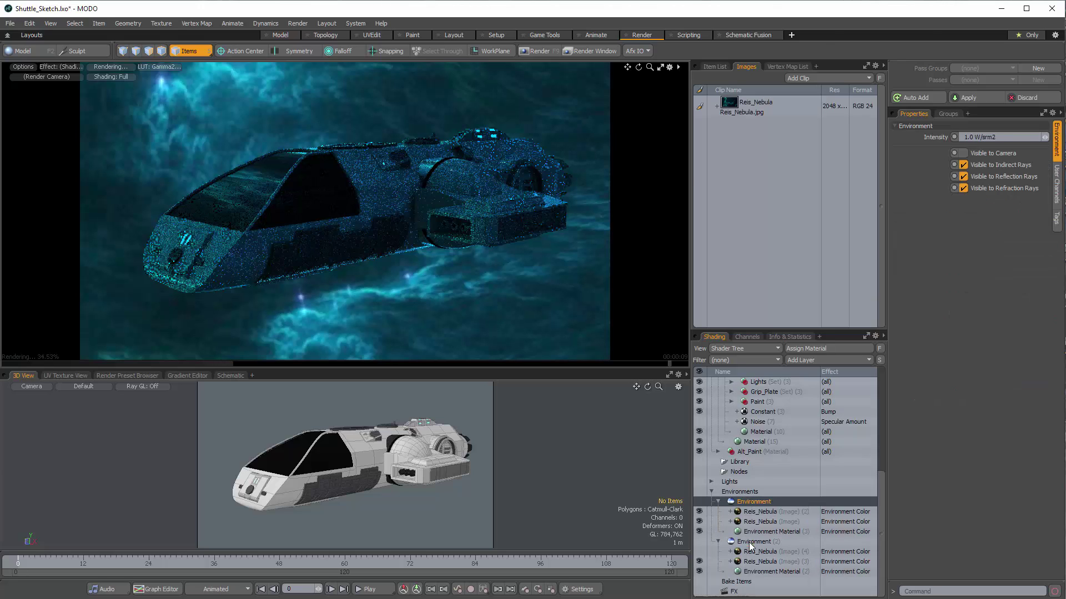
left_click(963, 166)
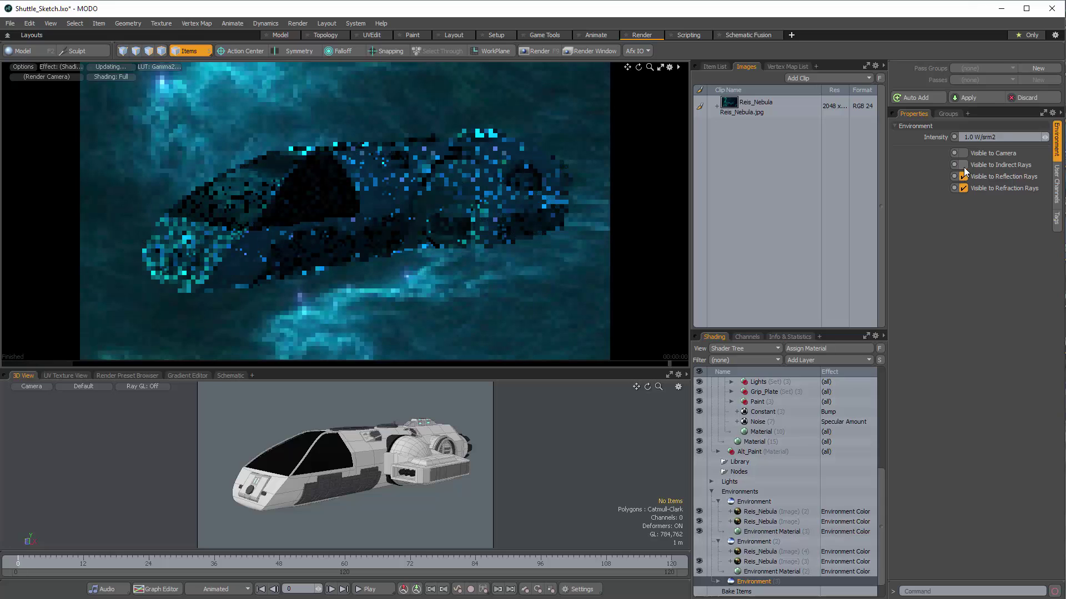
- Hide the first Environment from refractions, then select the third environment's nebula image layer
left_click(757, 501)
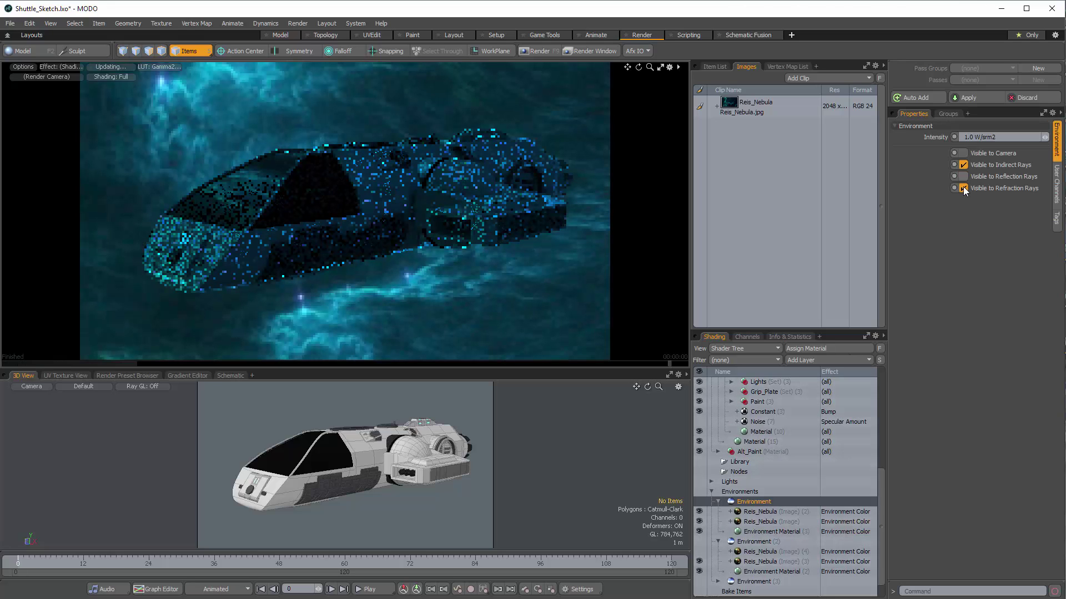
left_click(963, 188)
scroll(811, 538, "down", 1)
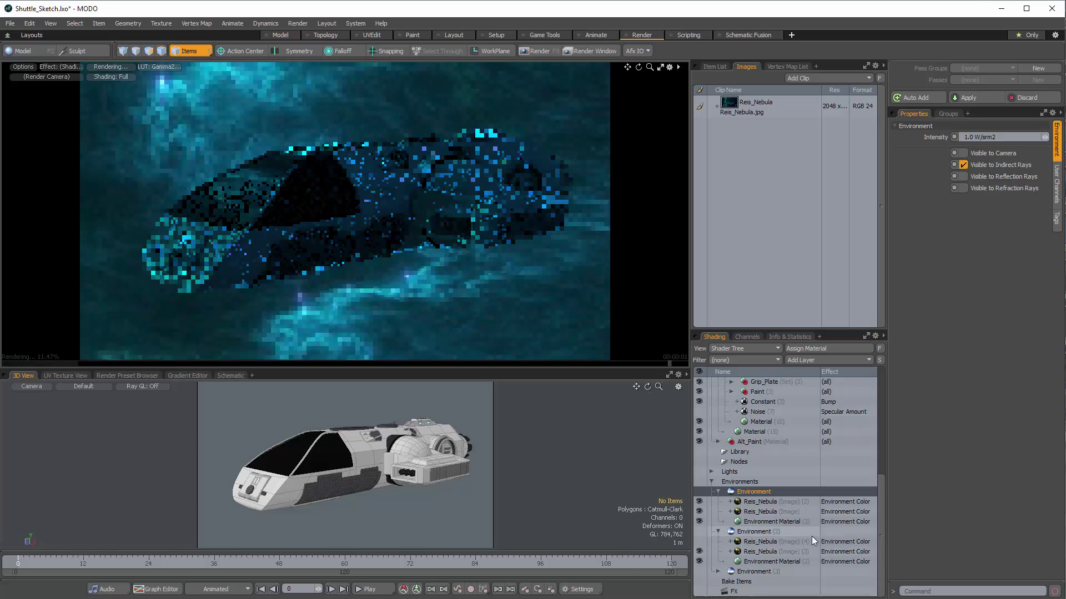
left_click(718, 571)
scroll(733, 562, "down", 3)
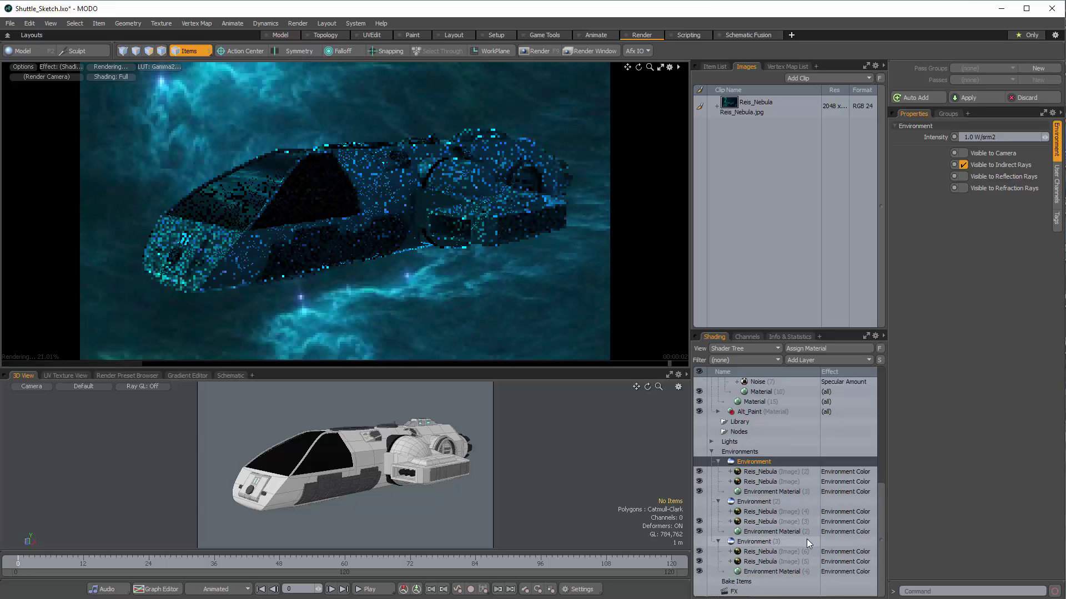
left_click(748, 552)
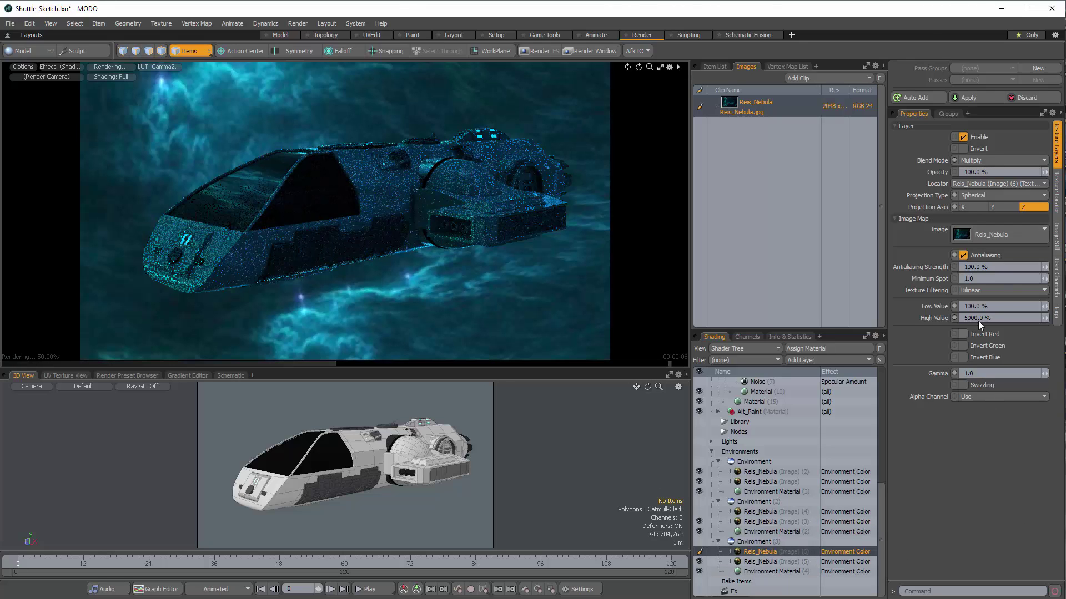
- Set Reis_Nebula (6) under Environment (3) to Low Value 50 and High Value 1000
left_click(996, 307)
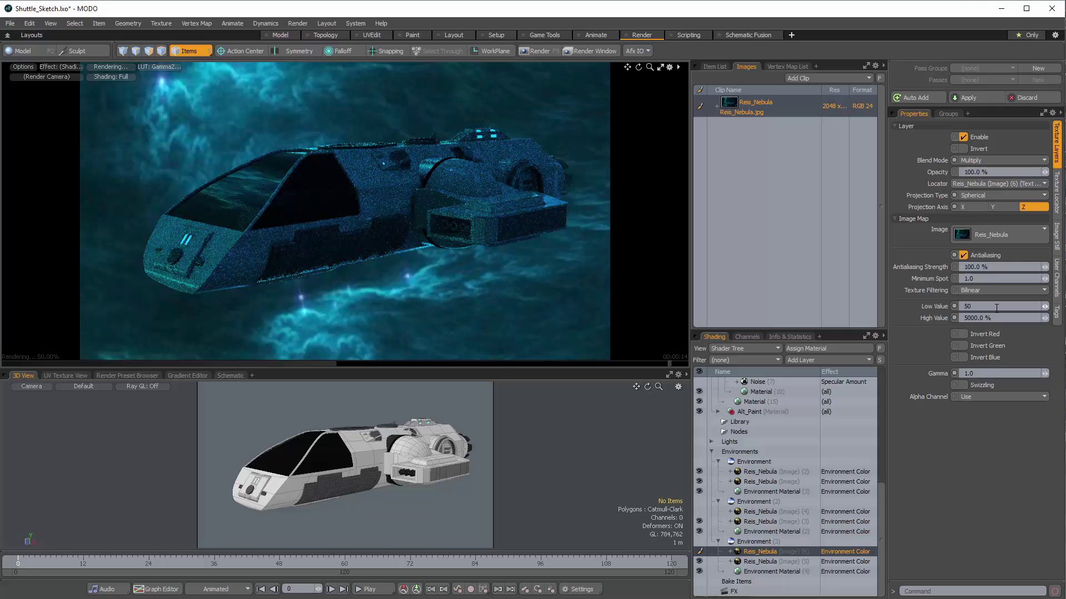
type("50")
key("Tab")
type("1000")
key("Tab")
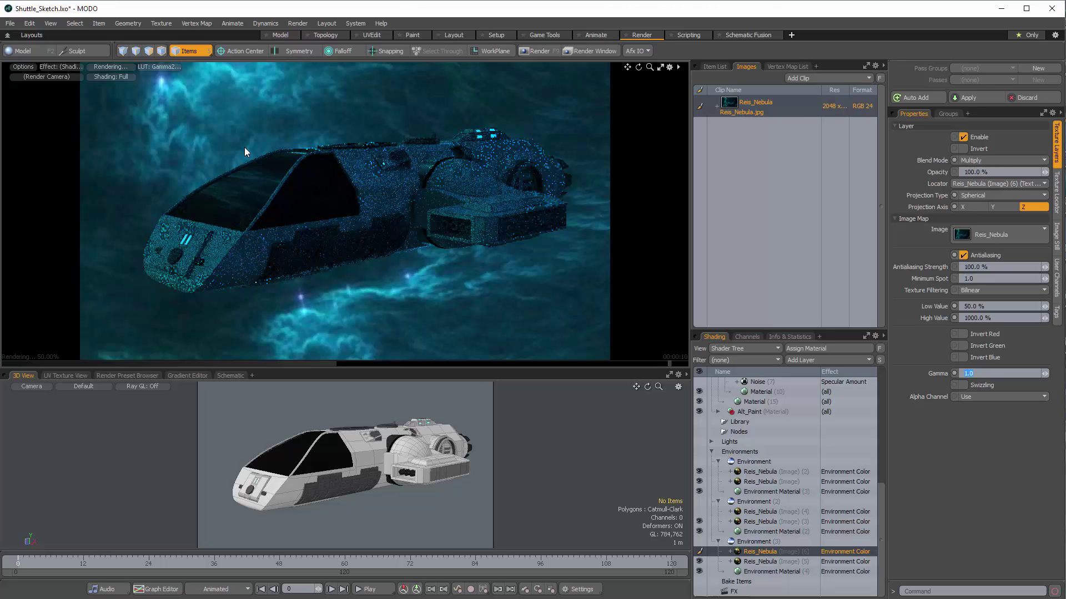
- Orbit the preview view until the shuttle's nose and cockpit face the camera
left_click_drag(408, 206, 327, 191, "alt")
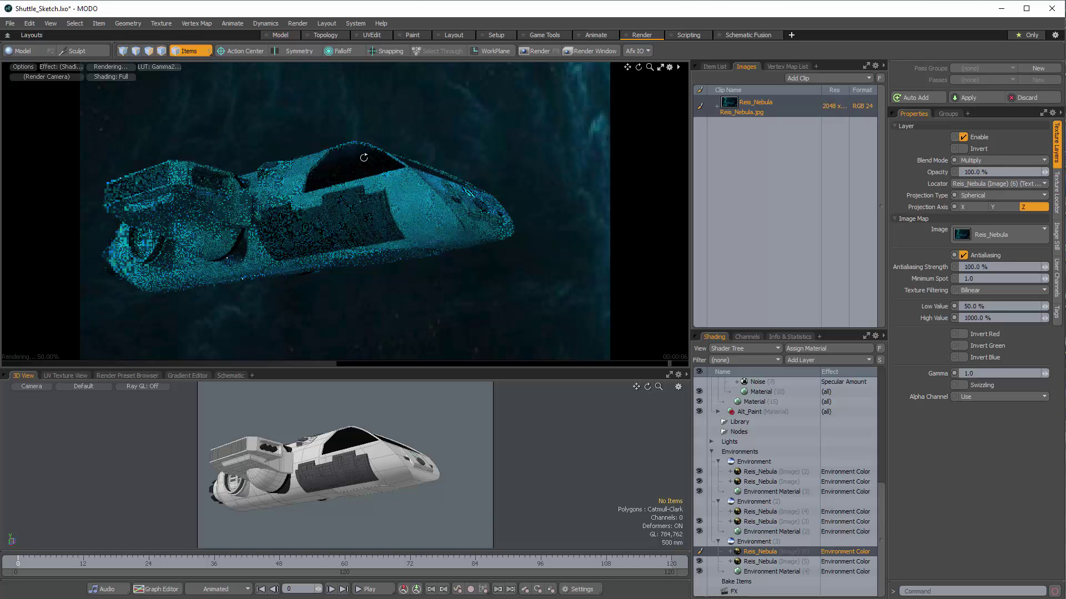
left_click_drag(361, 162, 327, 178, "alt")
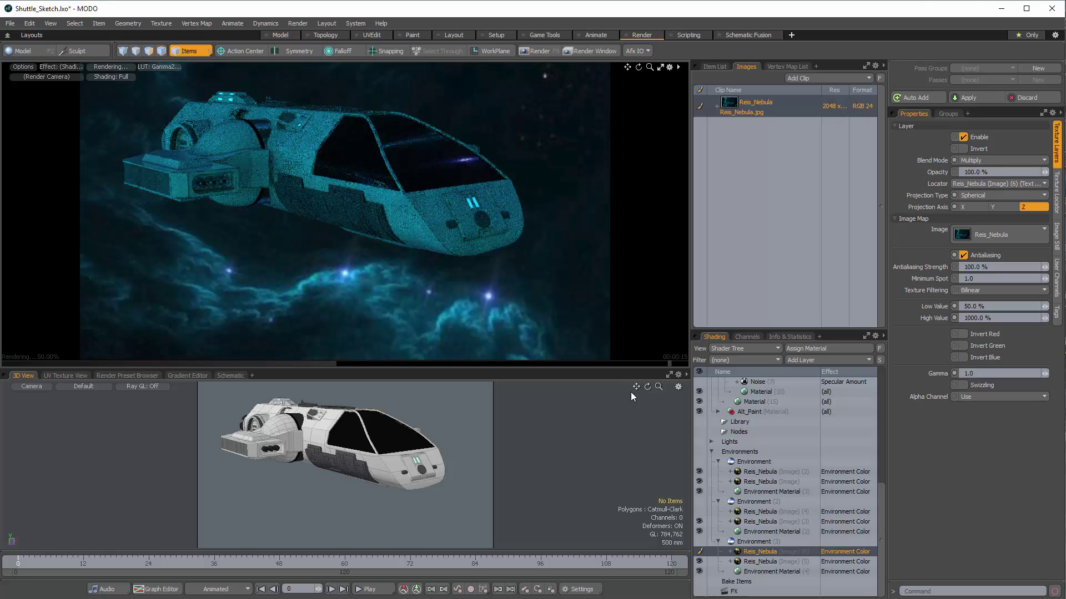
- Set Reis_Nebula (Image) (2) to the Shader Control Driver A effect with Normal blend mode
left_click(755, 462)
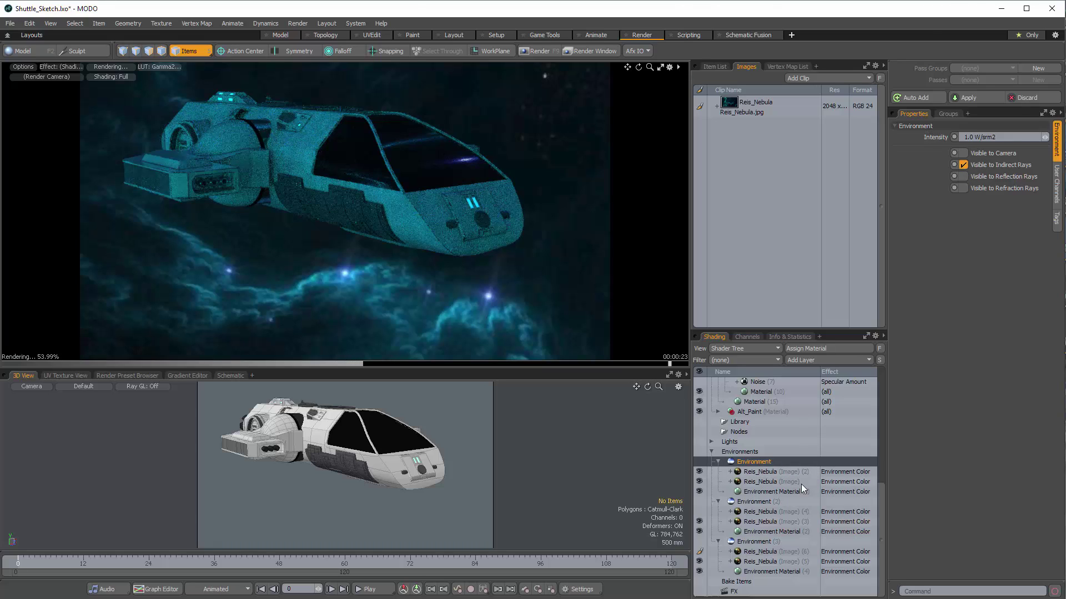
left_click(774, 472)
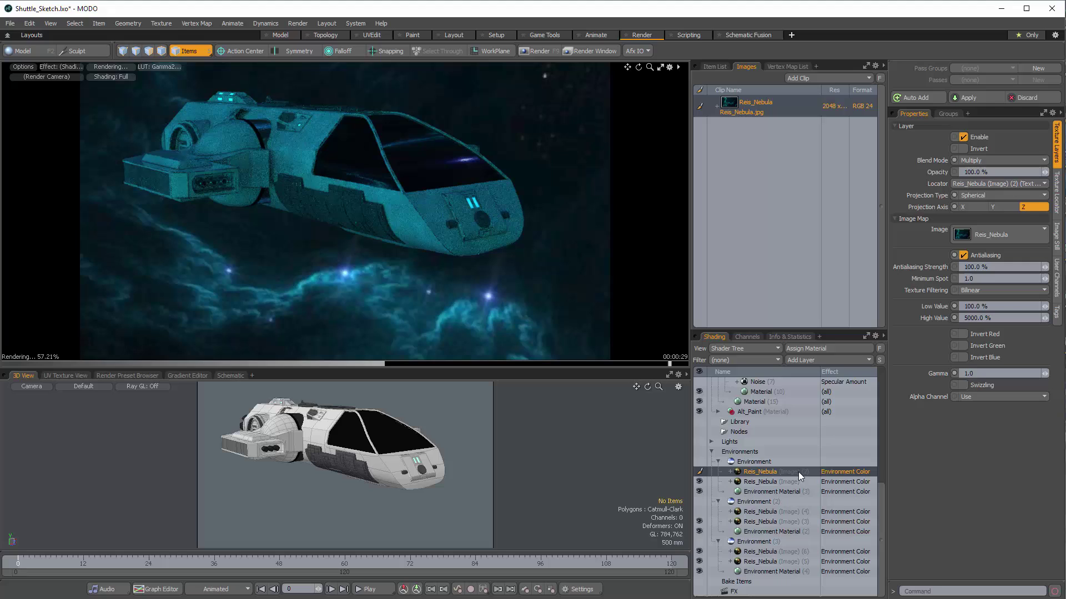
left_click(850, 472)
mouse_move(850, 495)
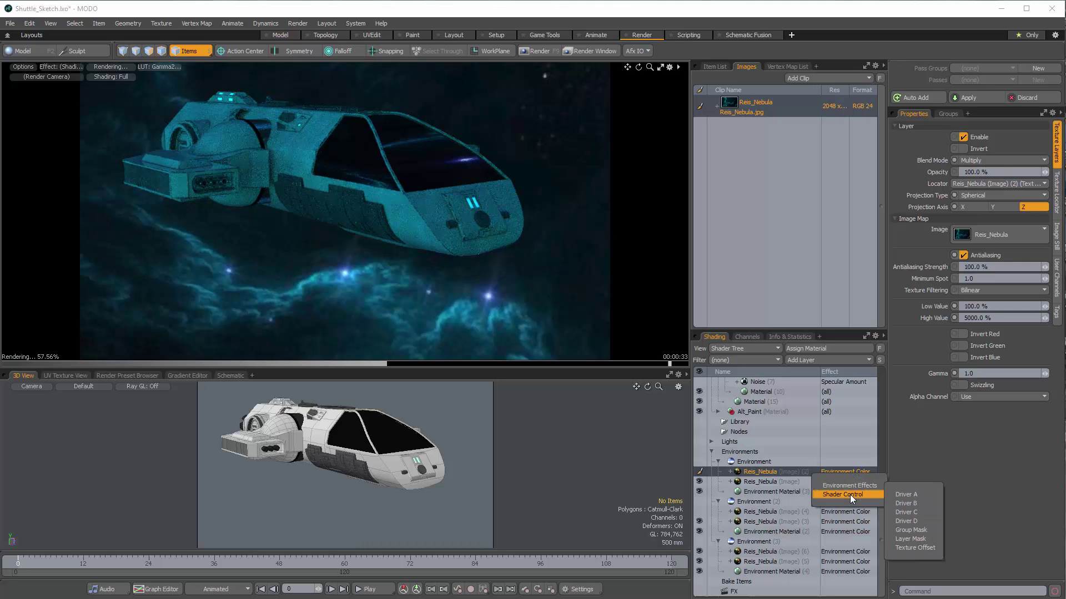
left_click(929, 492)
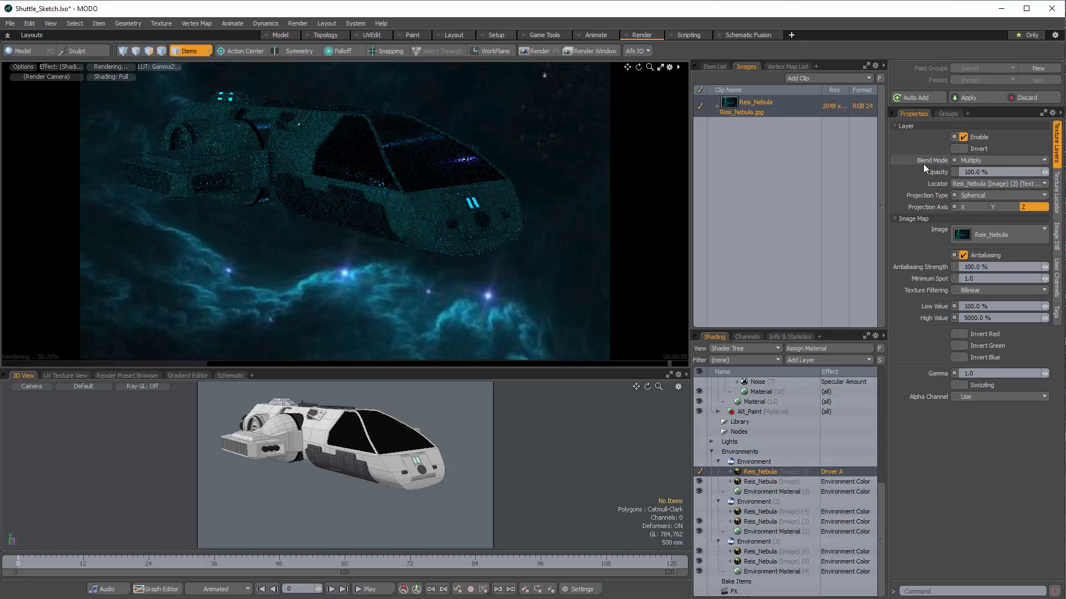
left_click(977, 160)
left_click(983, 109)
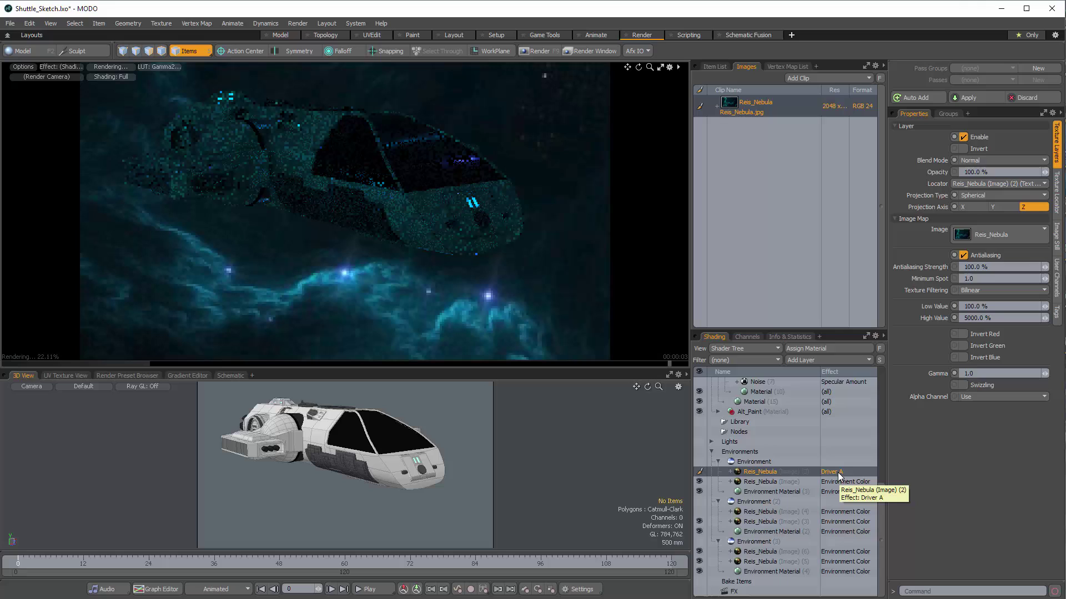
- Add a Processing Gradient layer with Input Parameter Driver A and Multiply blend mode
left_click(818, 360)
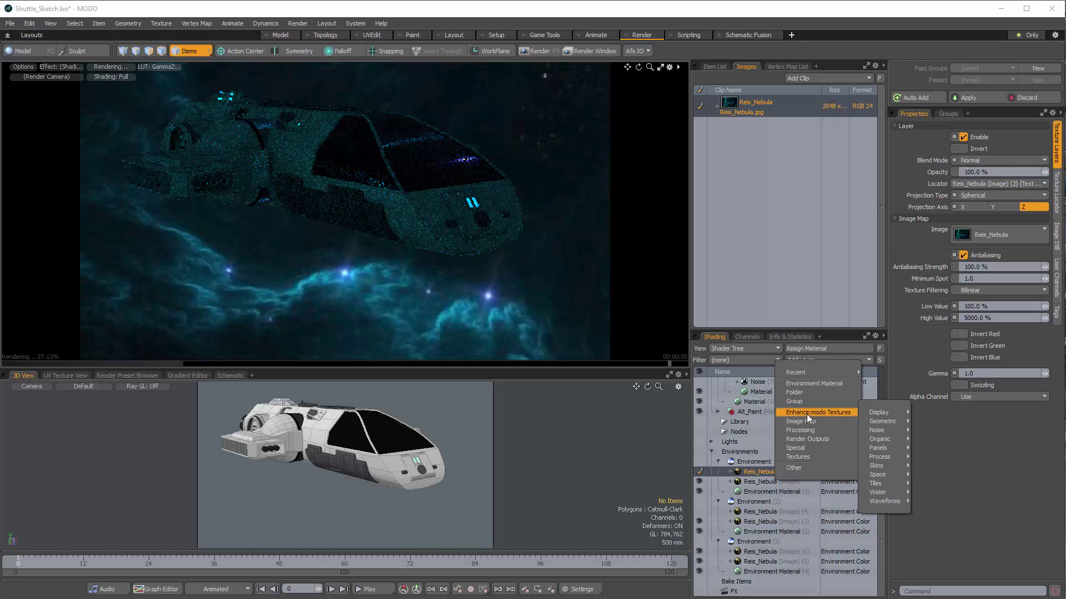
mouse_move(804, 431)
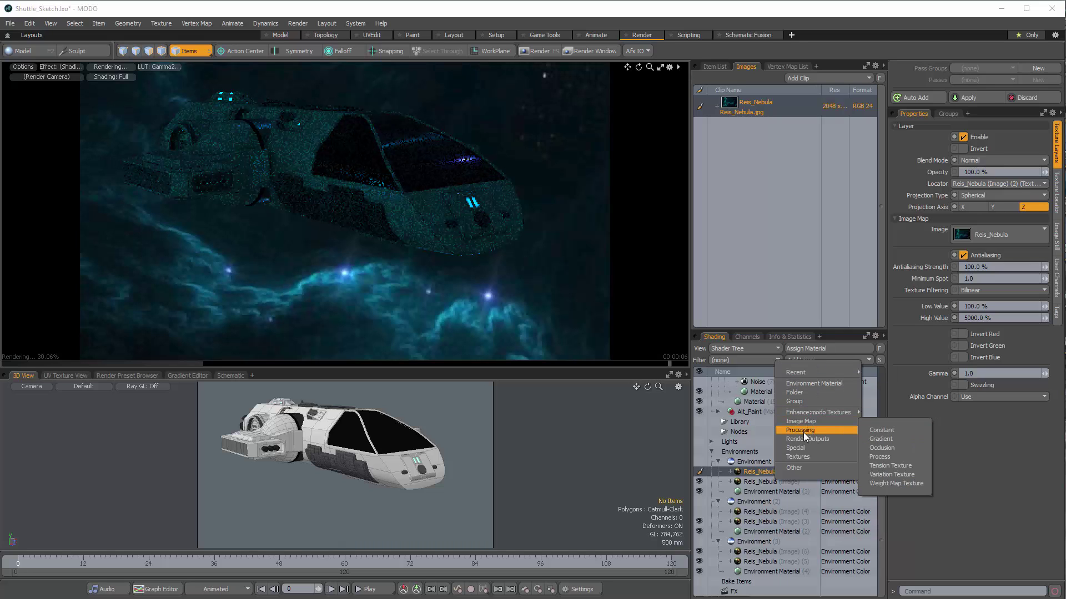
left_click(870, 439)
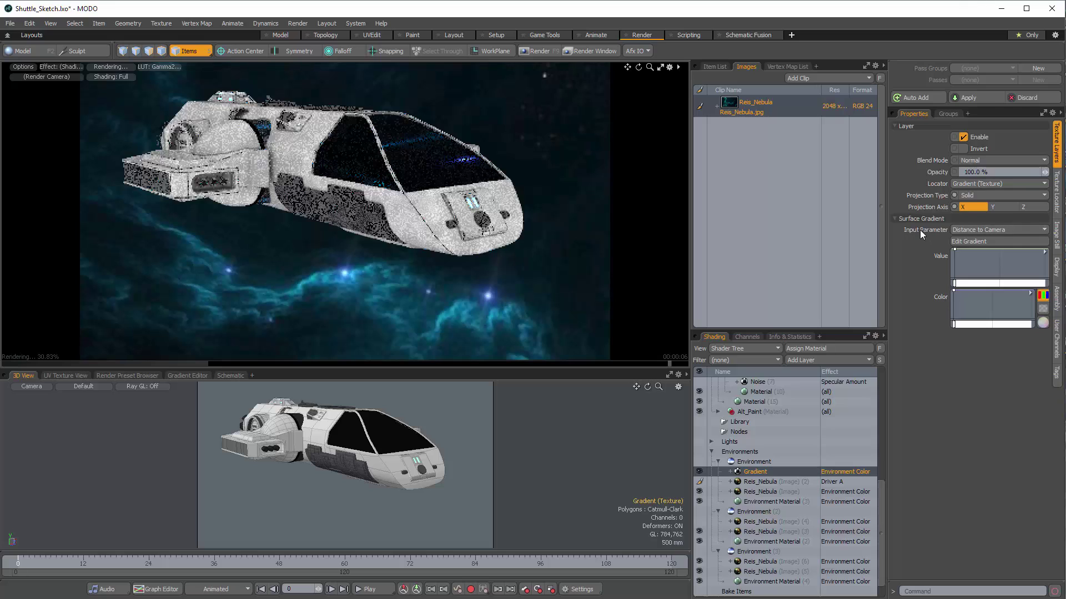
left_click(978, 230)
left_click(976, 230)
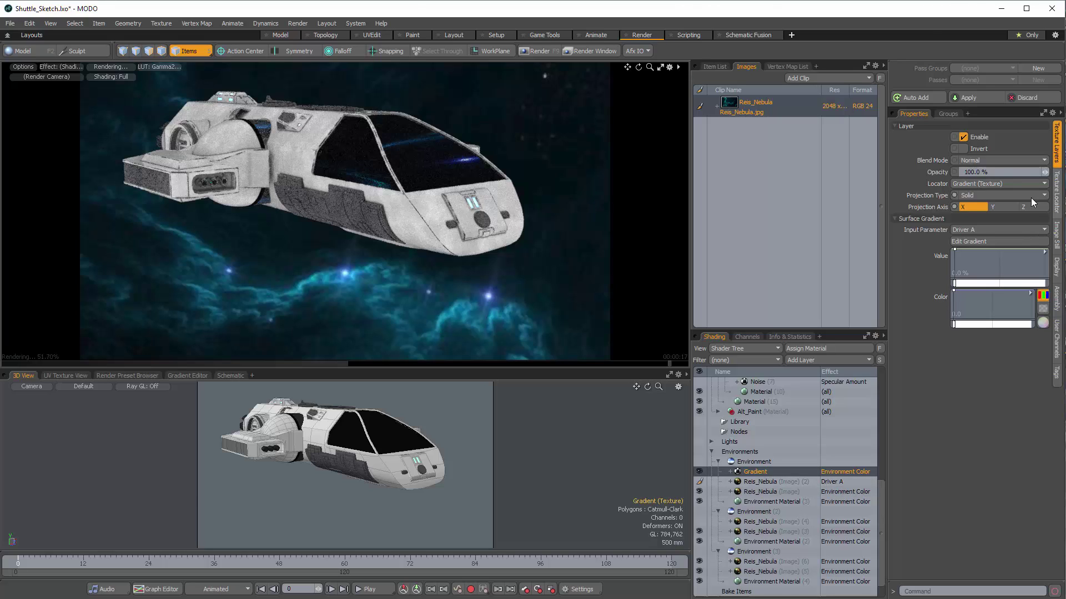
left_click(993, 161)
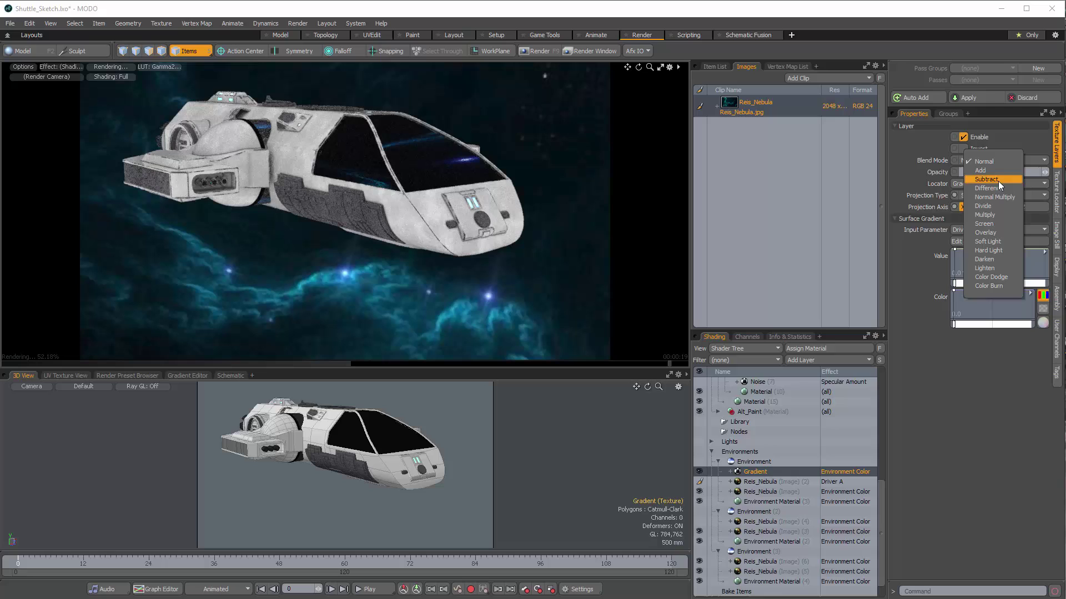
left_click(1003, 215)
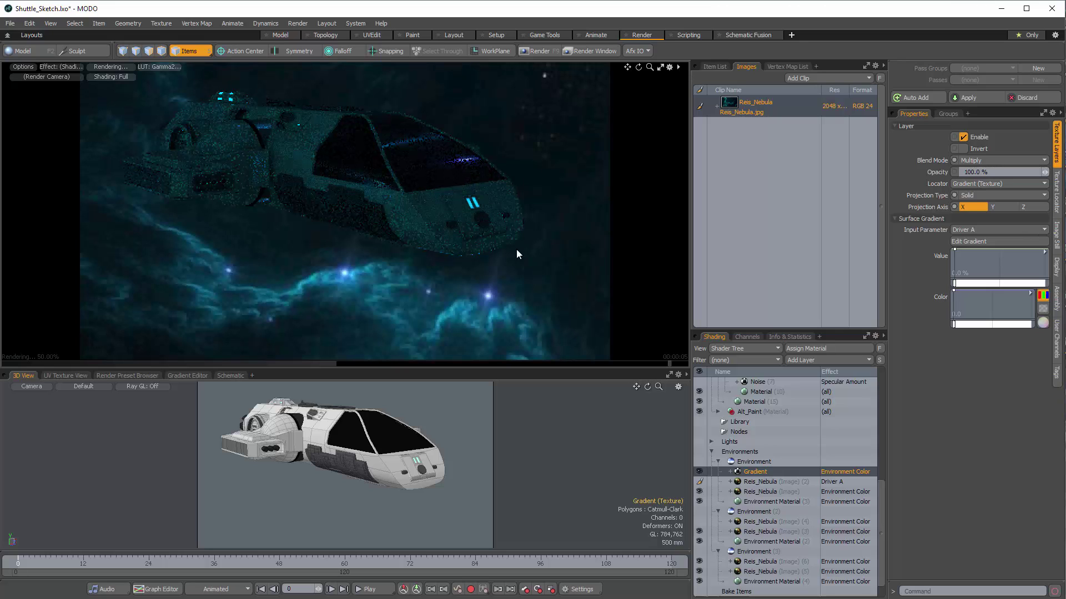
- Give Reis_Nebula (Image) (2) a 0% Low Value and a 100% High Value
left_click(755, 482)
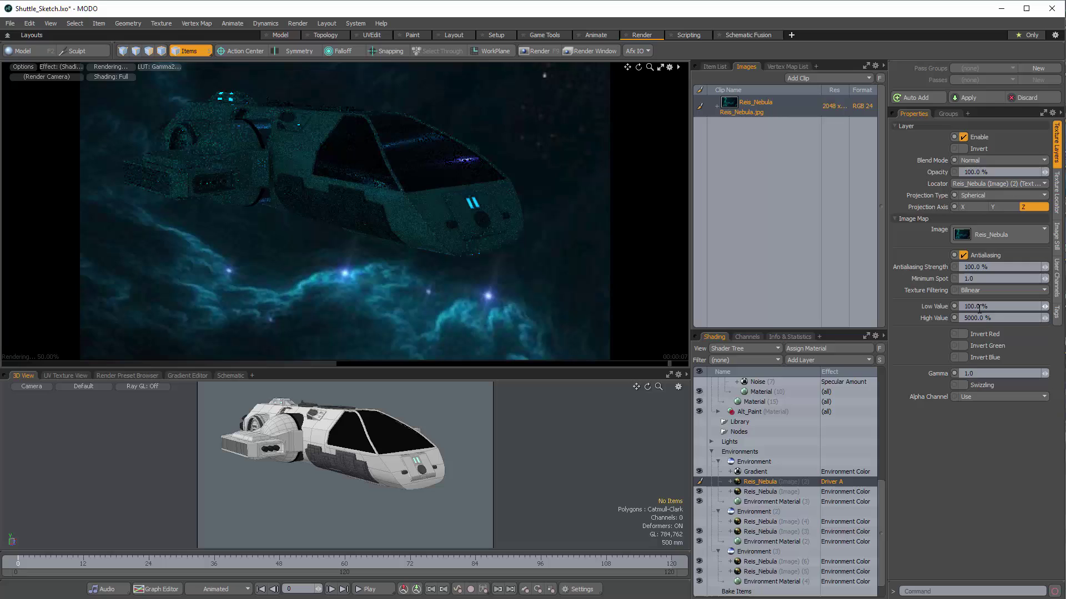
left_click(1004, 307)
type("0")
key("Tab")
type("100")
key("Tab")
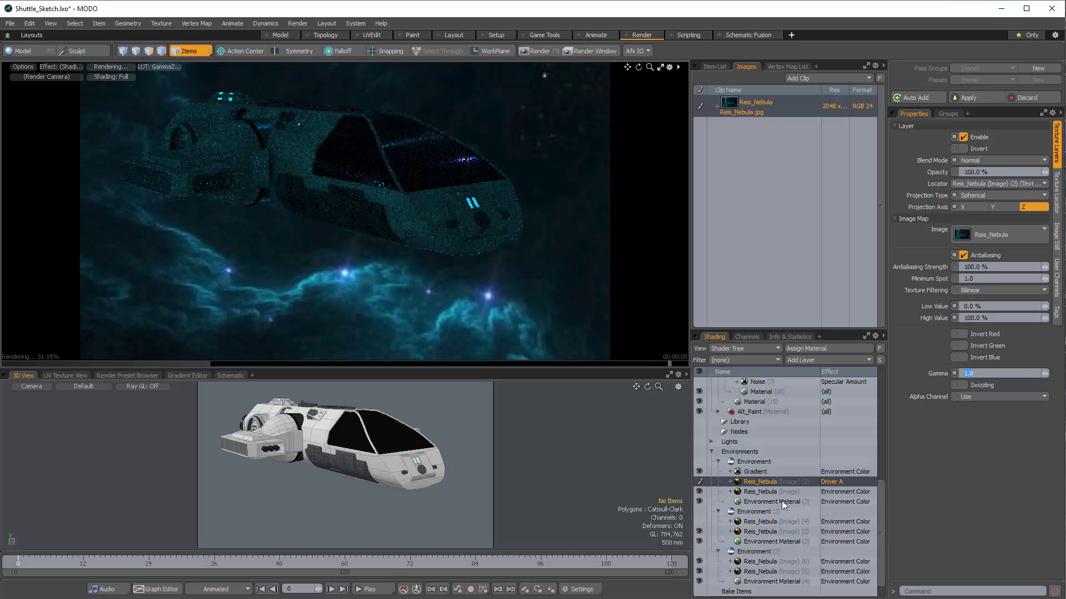
left_click(831, 472)
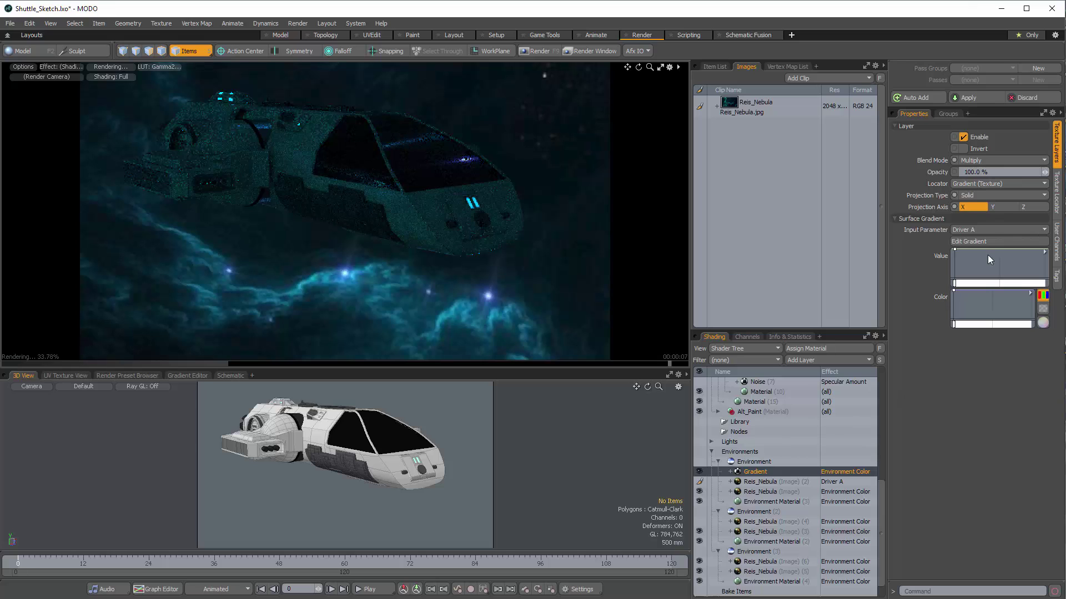
- Open the Gradient Editor, select the 100% key and drag its value upward
left_click(987, 240)
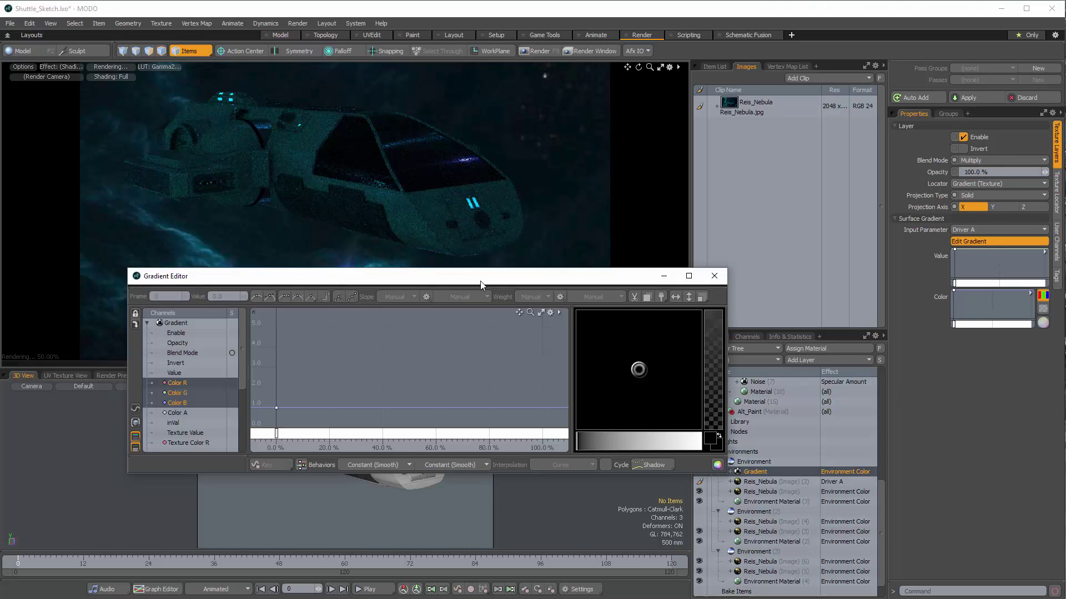
left_click_drag(481, 281, 819, 312)
left_click(614, 464)
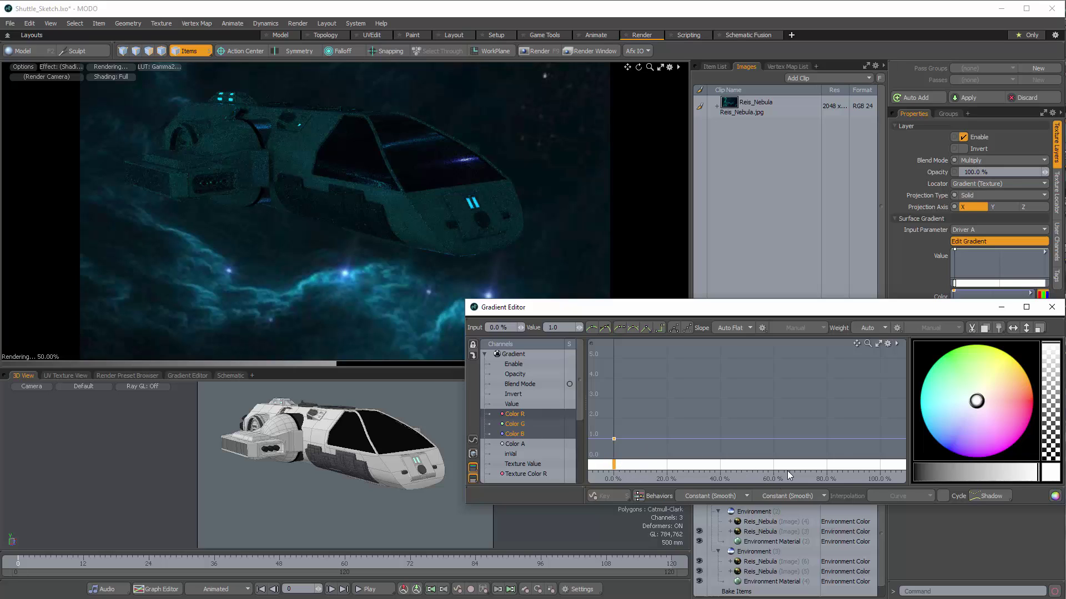
left_click(880, 465)
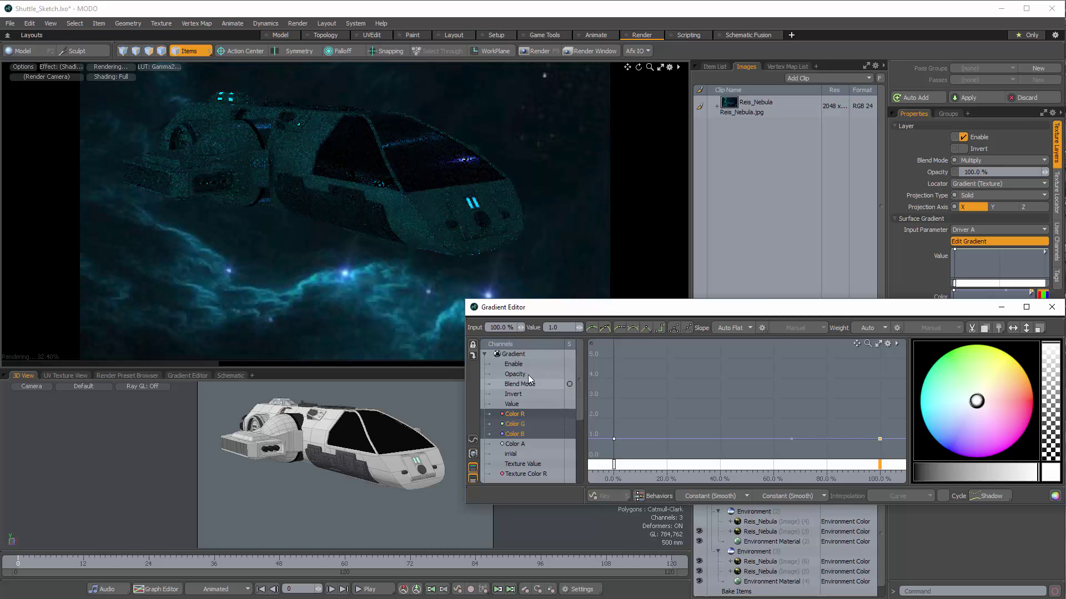
left_click_drag(766, 314, 713, 336)
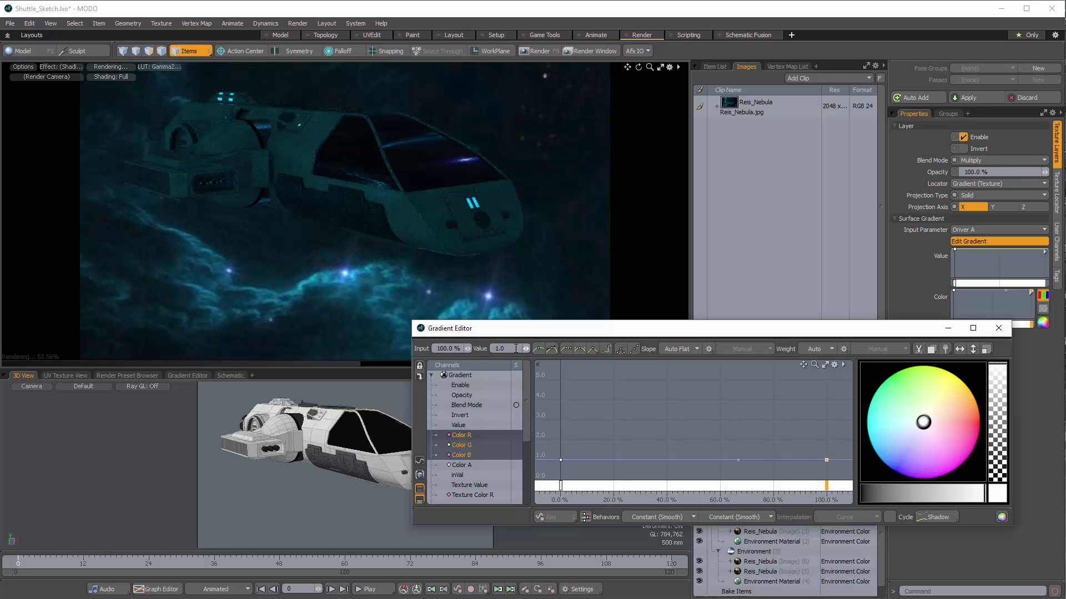
left_click_drag(526, 352, 555, 362)
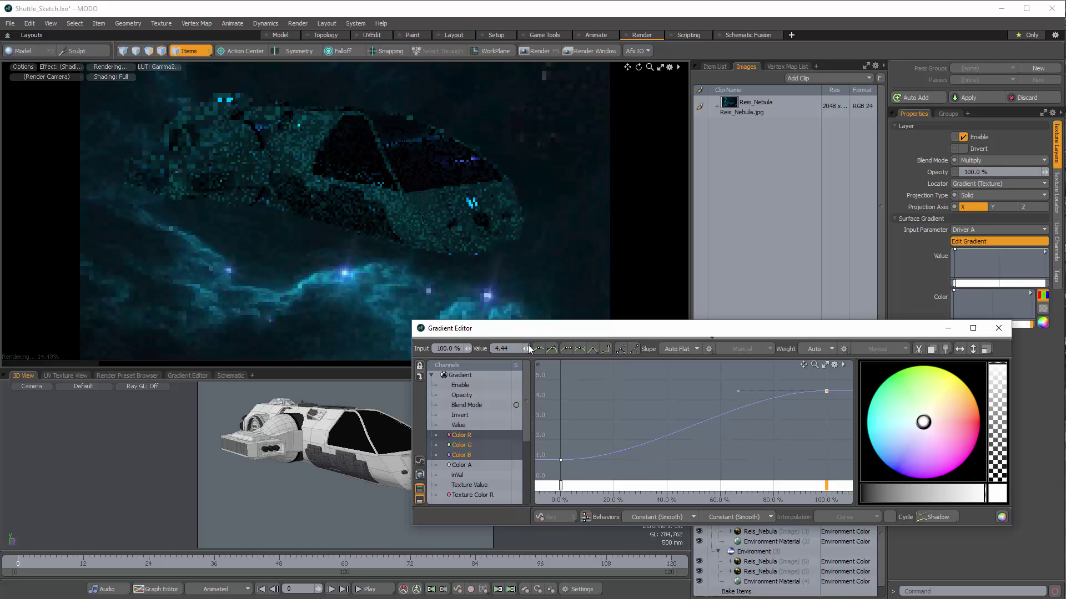
left_click_drag(505, 349, 526, 349)
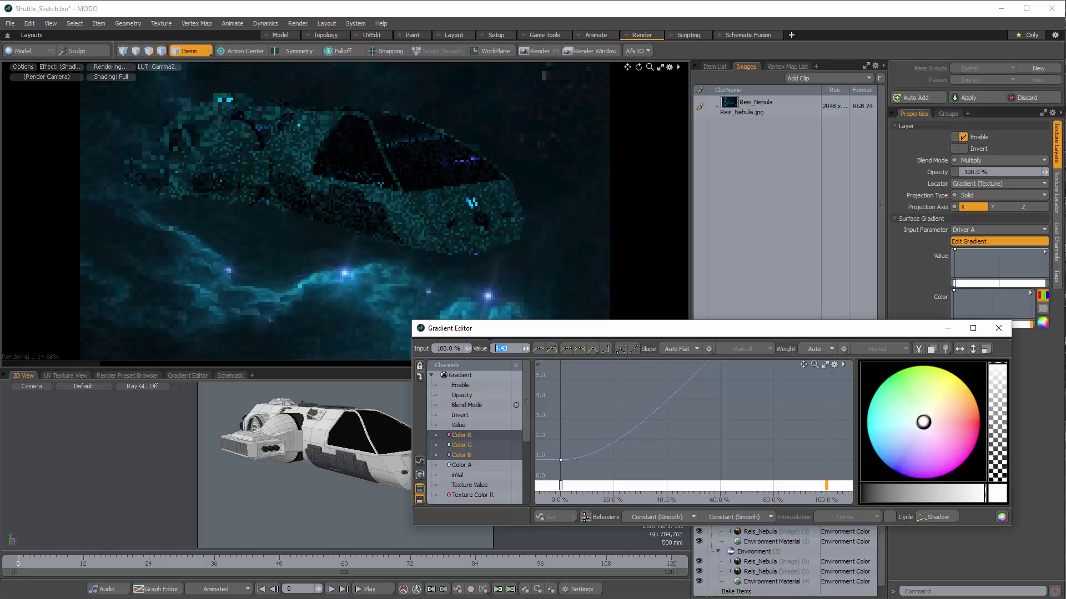
- Type the 100% key's value, settling on 70 after trying 500 and 50
type("500")
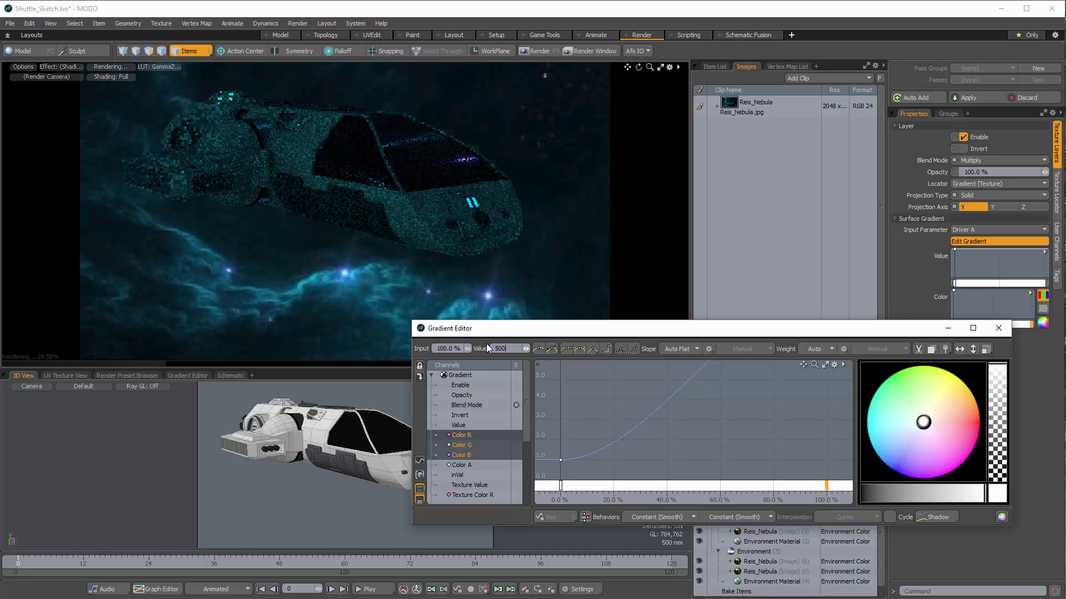
key("Return")
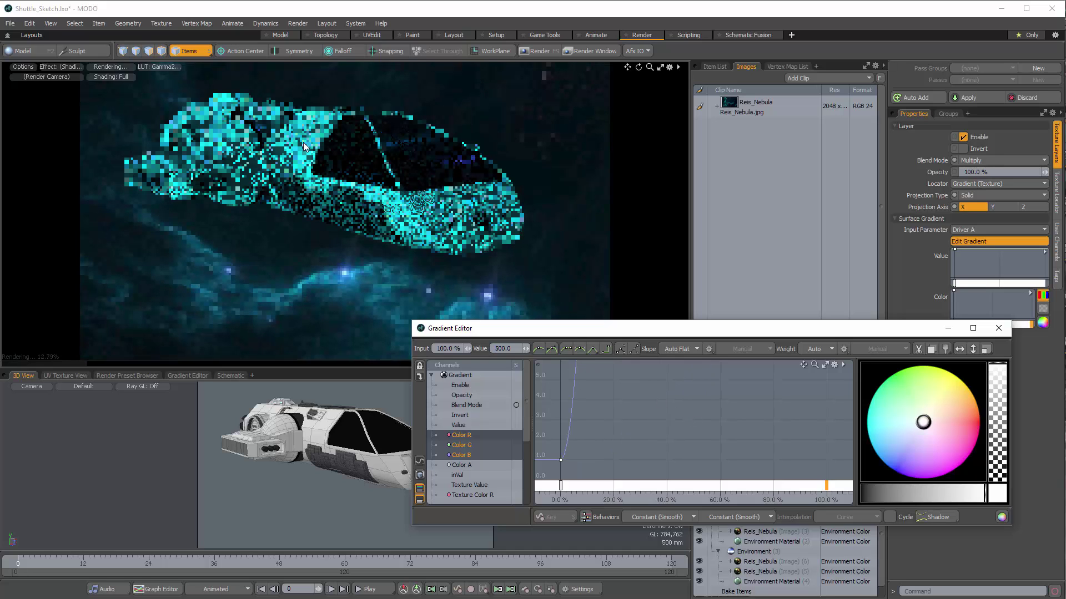
left_click(654, 422)
key("a")
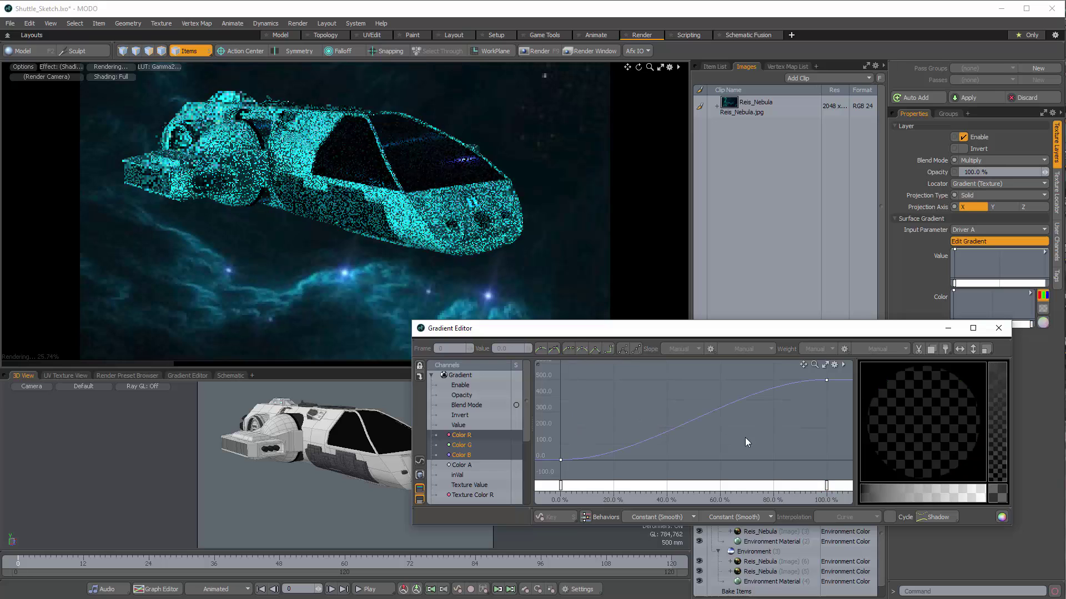
left_click_drag(794, 364, 832, 391)
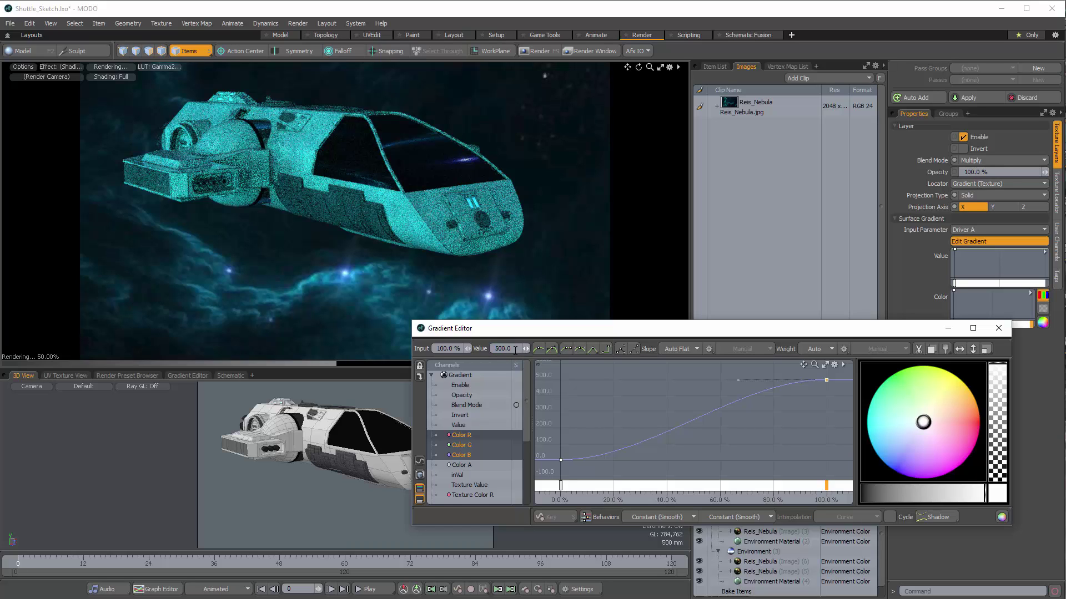
type("50")
key("Return")
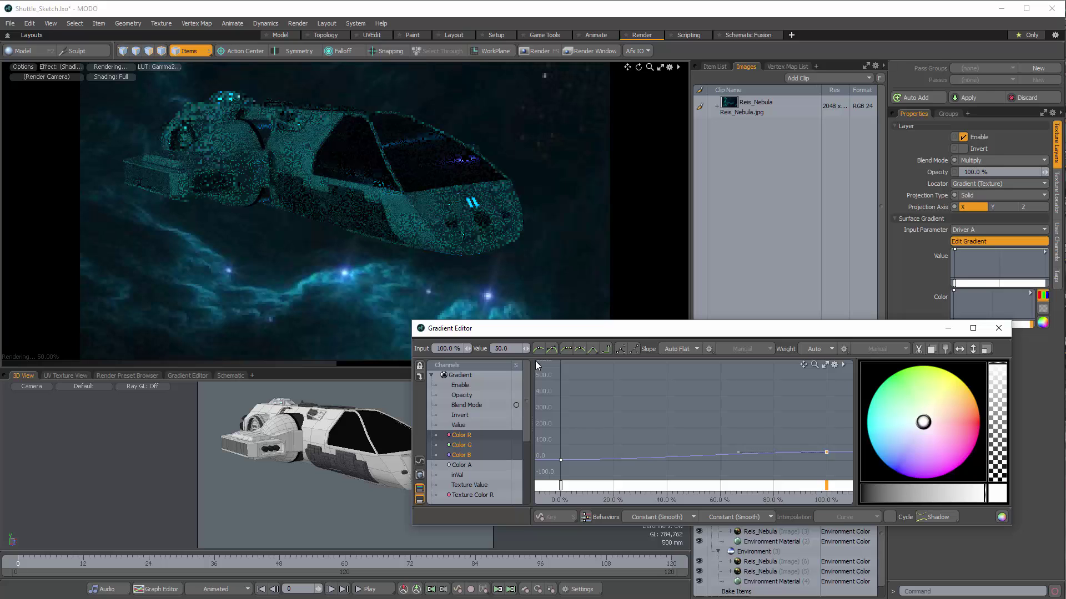
left_click(499, 348)
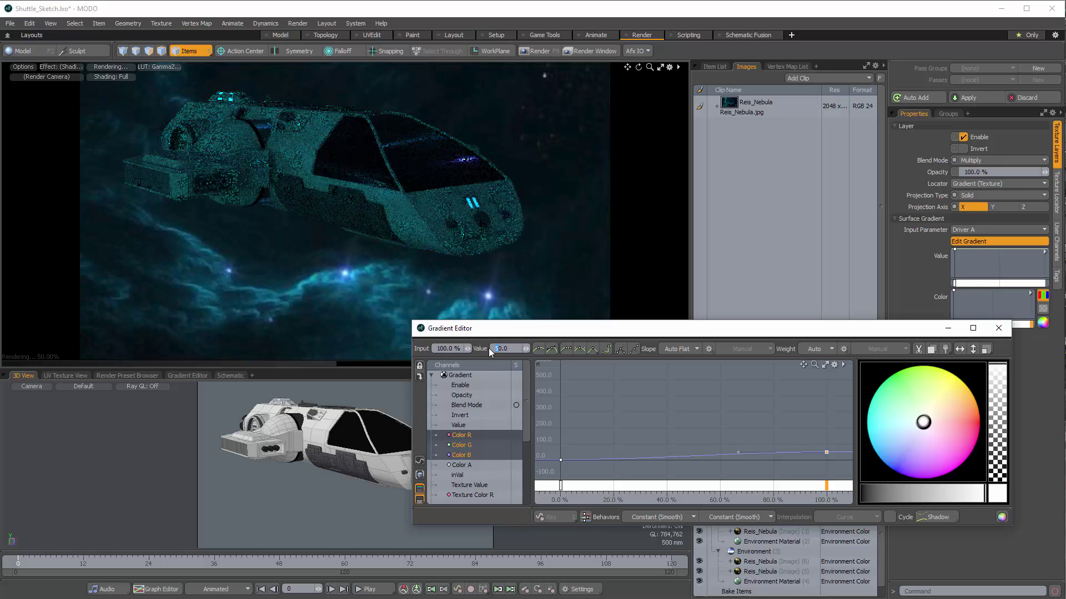
type("70")
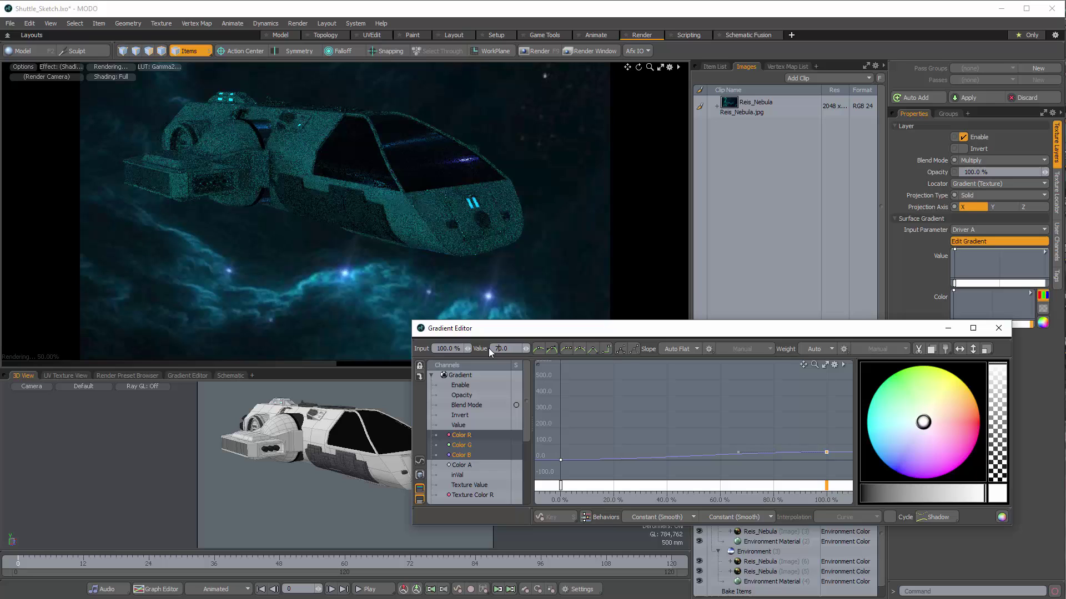
key("Return")
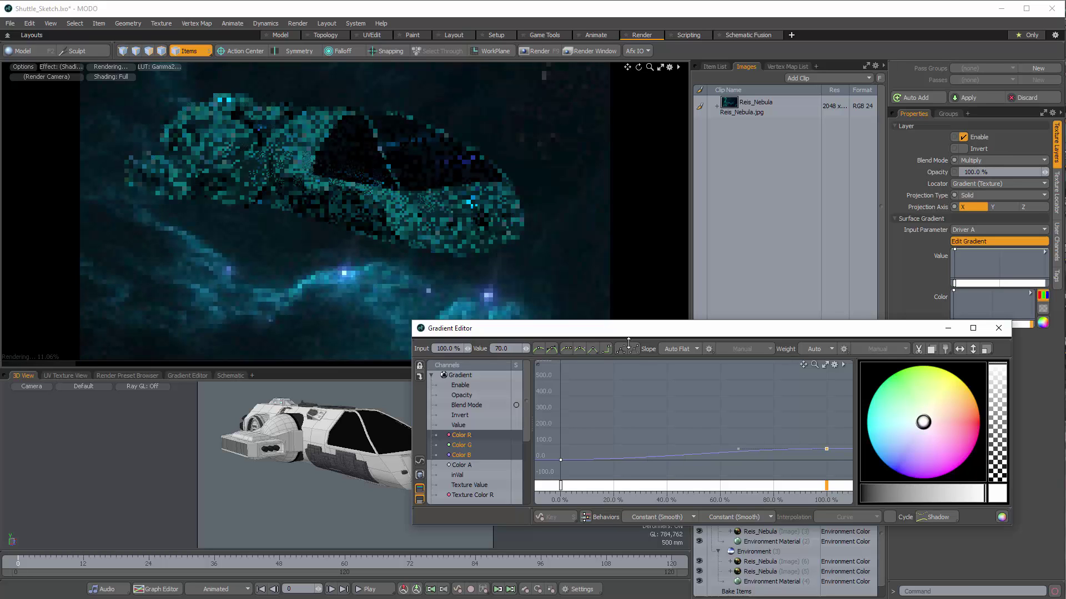
left_click(707, 422)
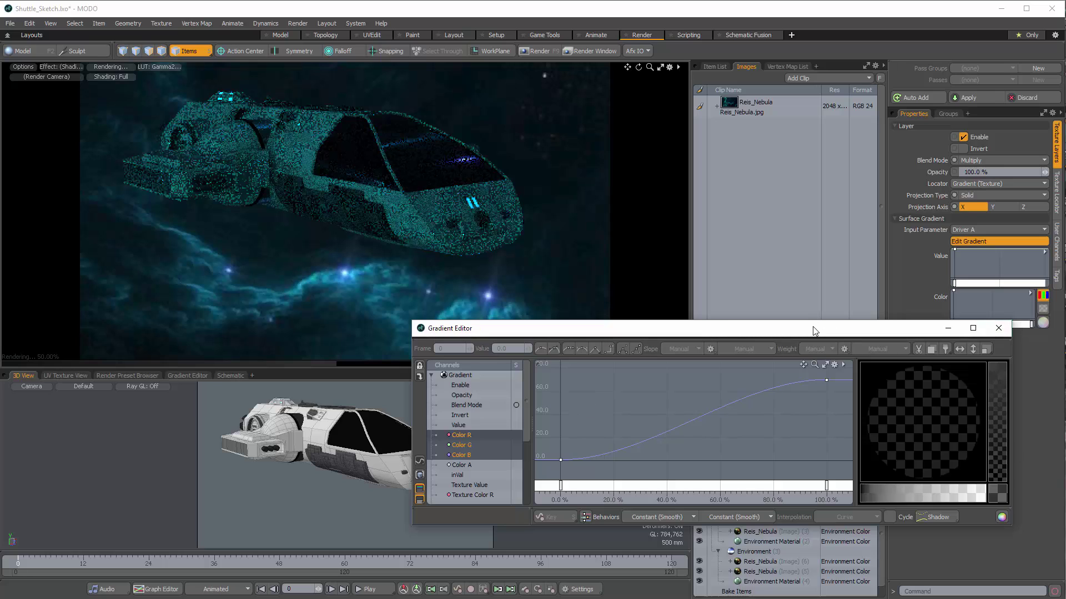
left_click_drag(810, 330, 578, 332)
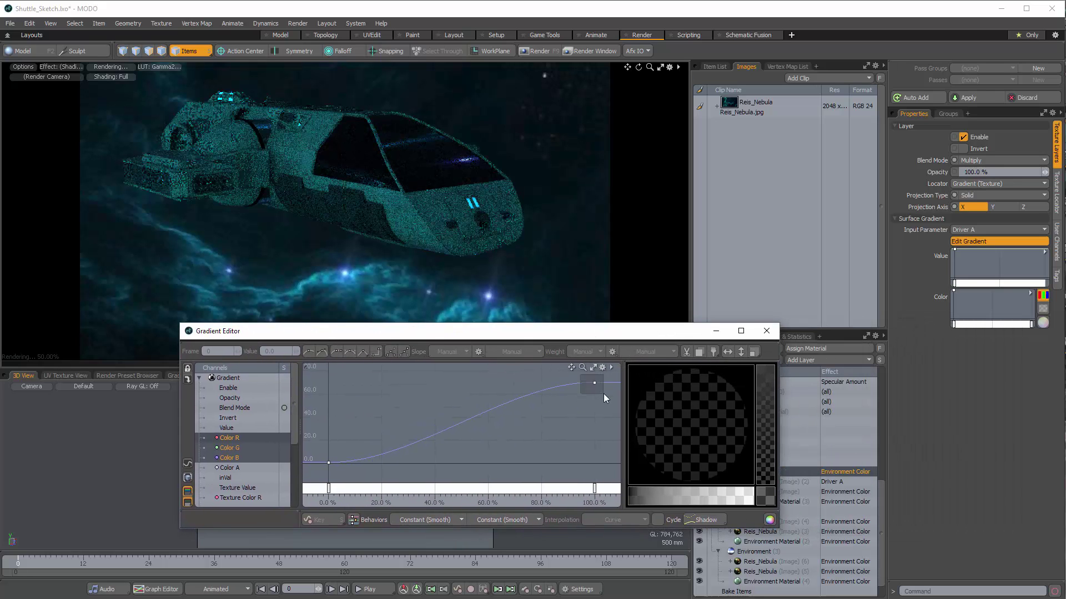
- Adjust the 100% and 0% key tangent handles to smooth both ends of the curve
left_click(594, 384)
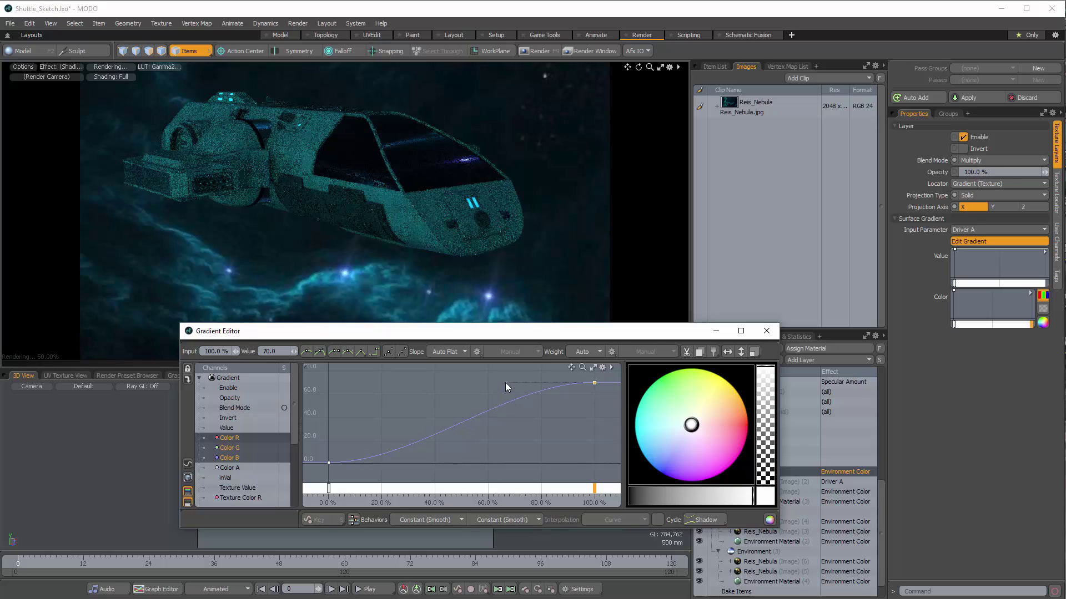
left_click_drag(505, 384, 521, 424)
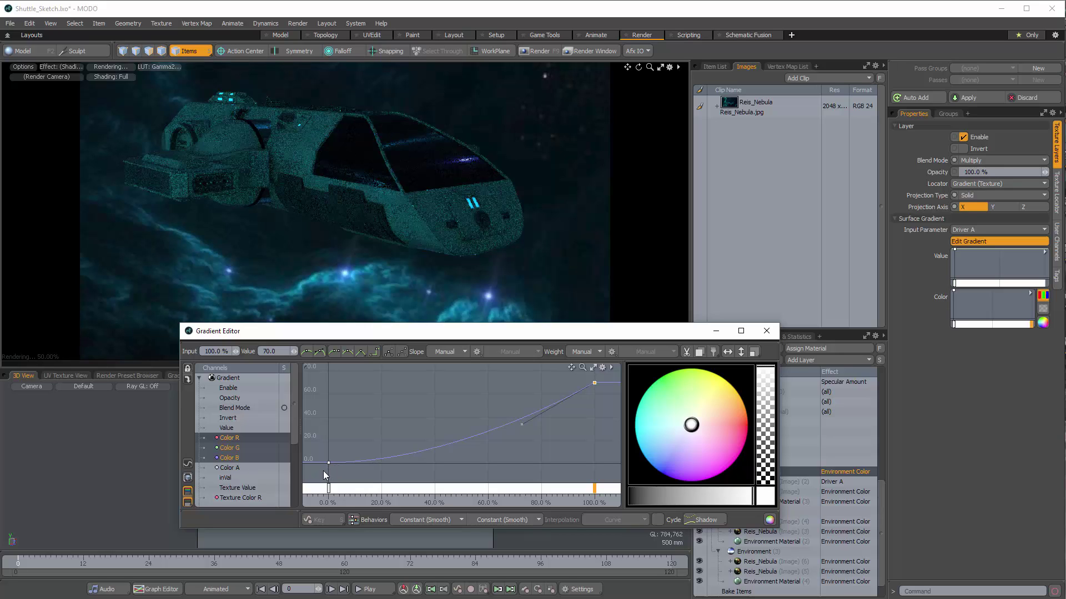
left_click_drag(323, 470, 358, 430)
left_click_drag(418, 462, 415, 448)
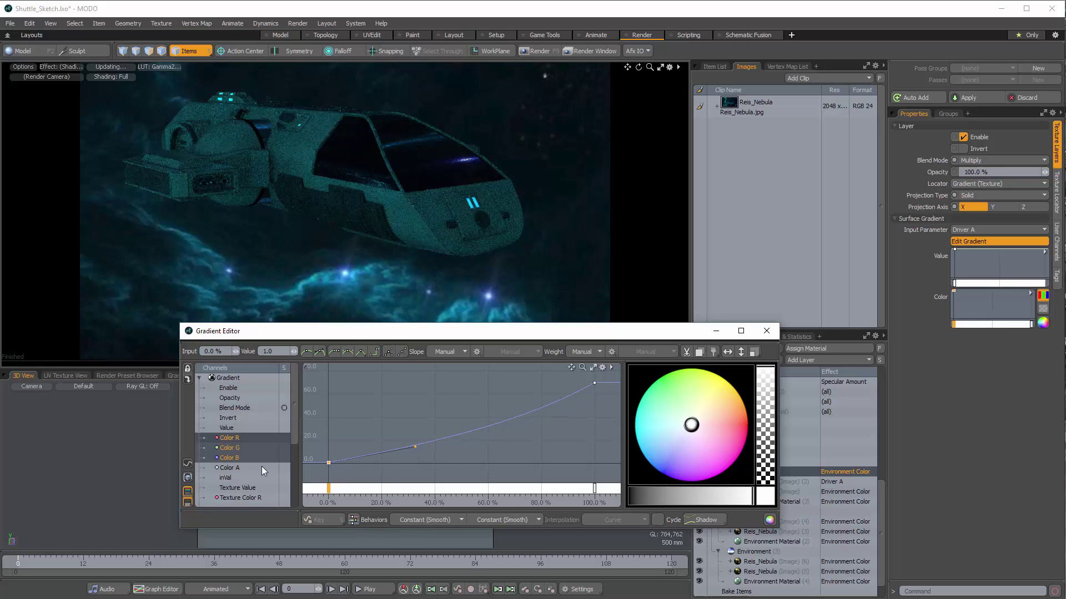
left_click(413, 446)
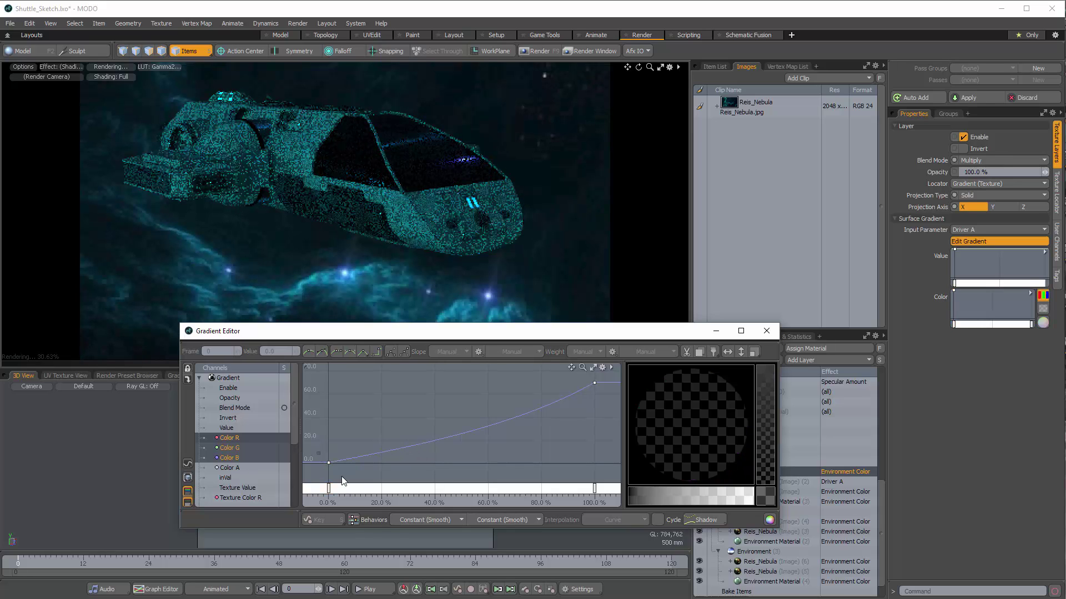
left_click(343, 481)
left_click(424, 456)
left_click(344, 475)
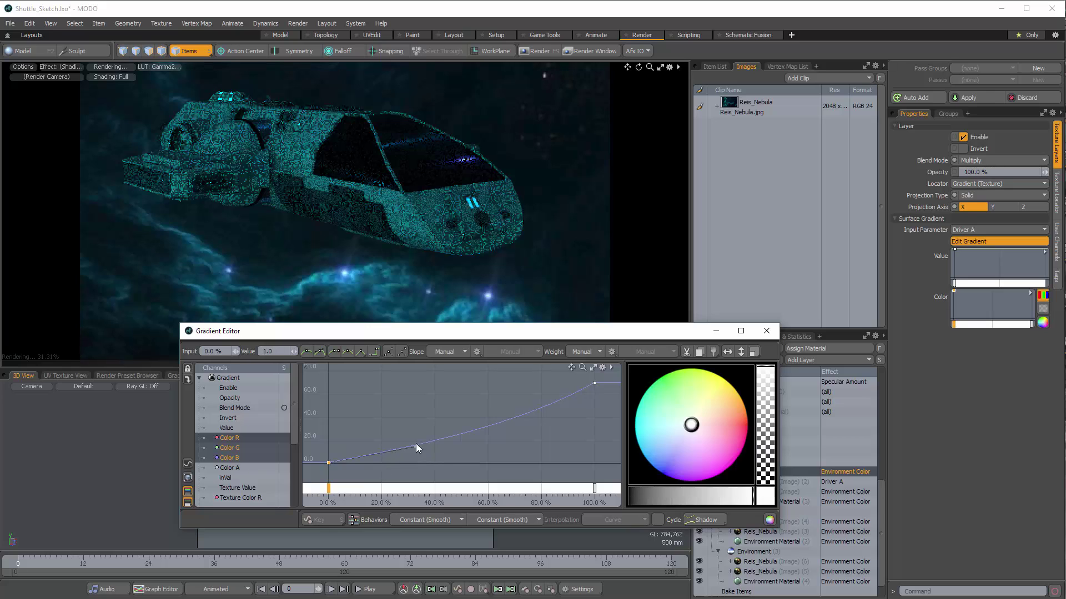
left_click_drag(416, 444, 417, 455)
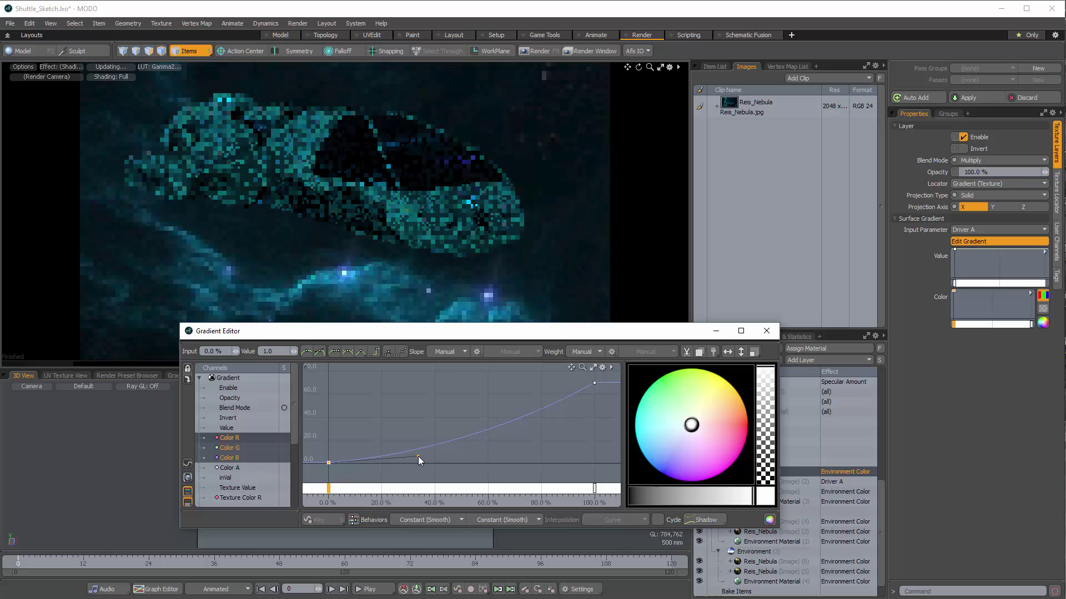
- Ease the curve into the 100% key and close the Gradient Editor
left_click(594, 383)
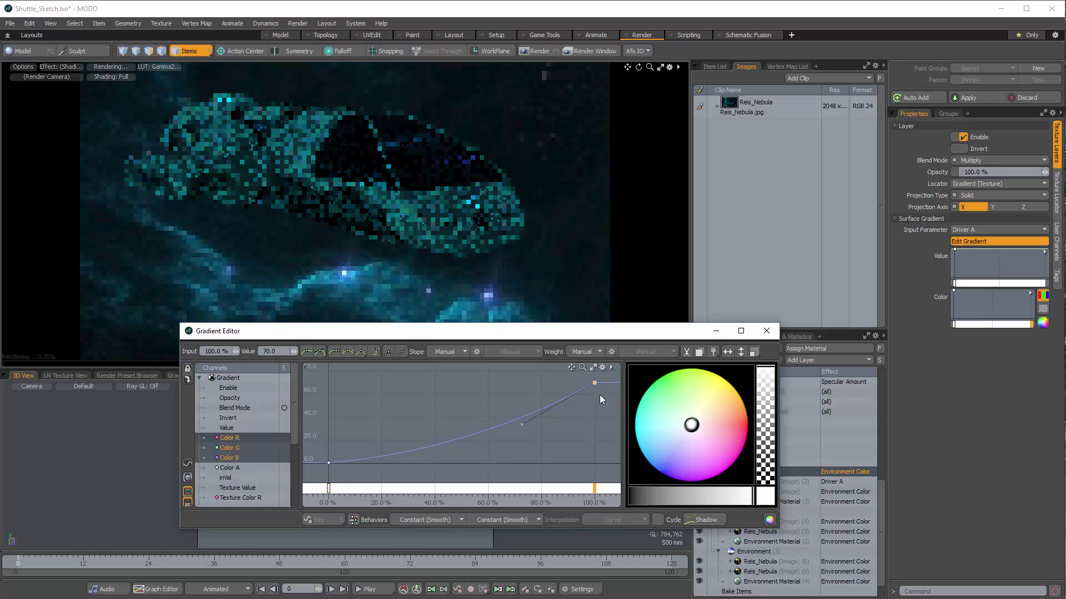
left_click_drag(524, 416, 550, 377)
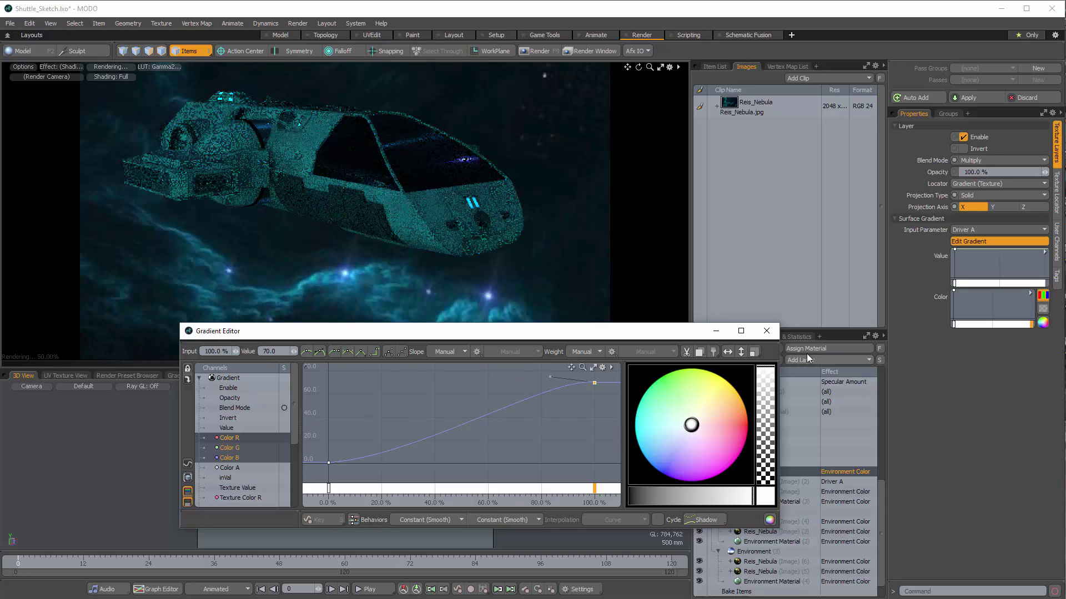
left_click(767, 331)
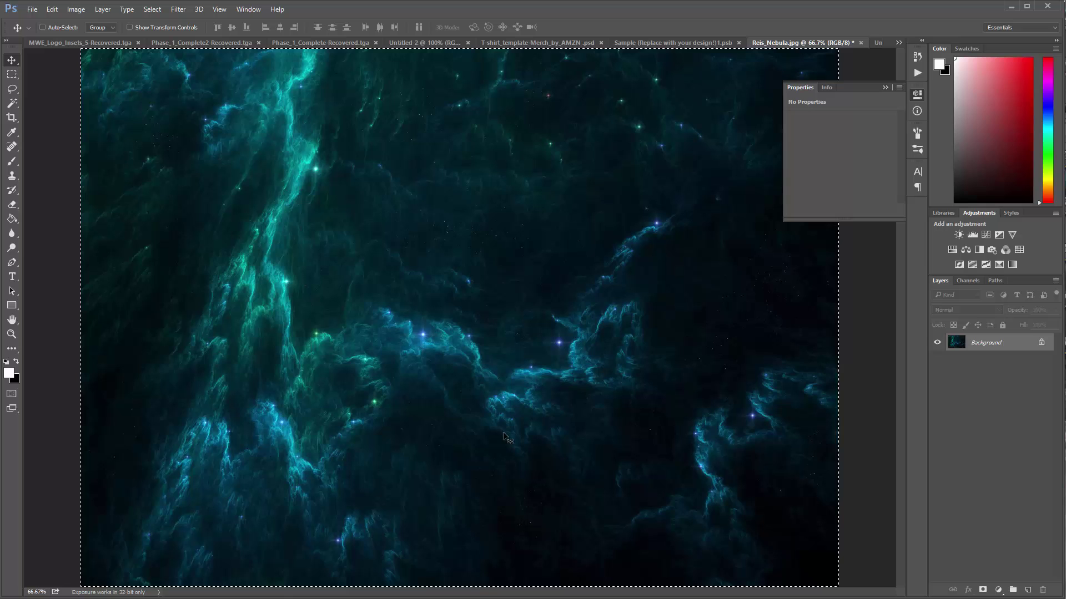
- Inspect Reis_Nebula.jpg's Green, Blue, RGB and Red channels, then minimize Photoshop
left_click(967, 281)
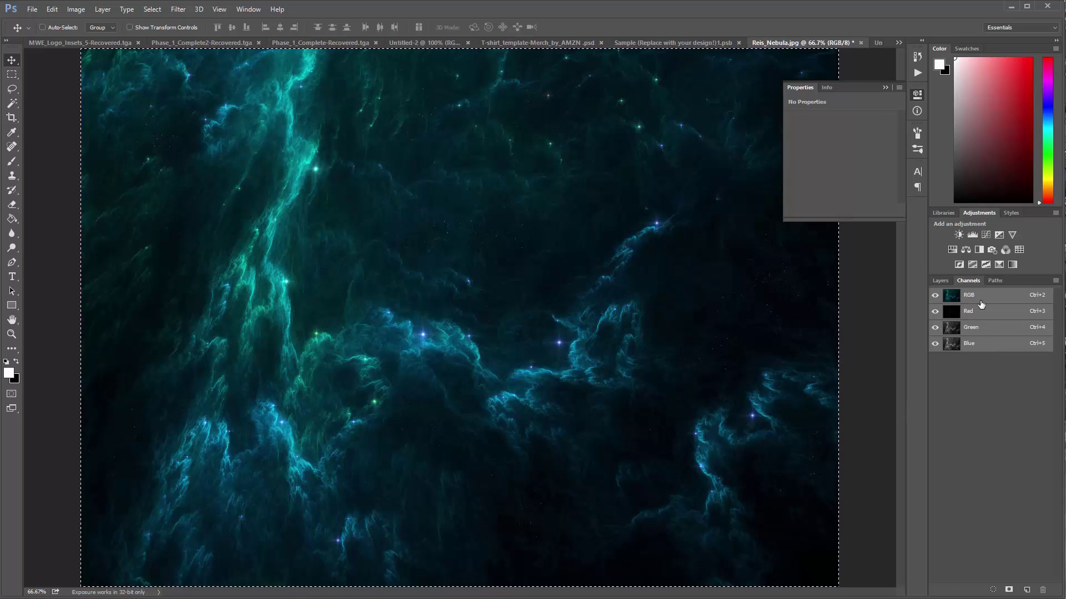
left_click(975, 350)
left_click(975, 332)
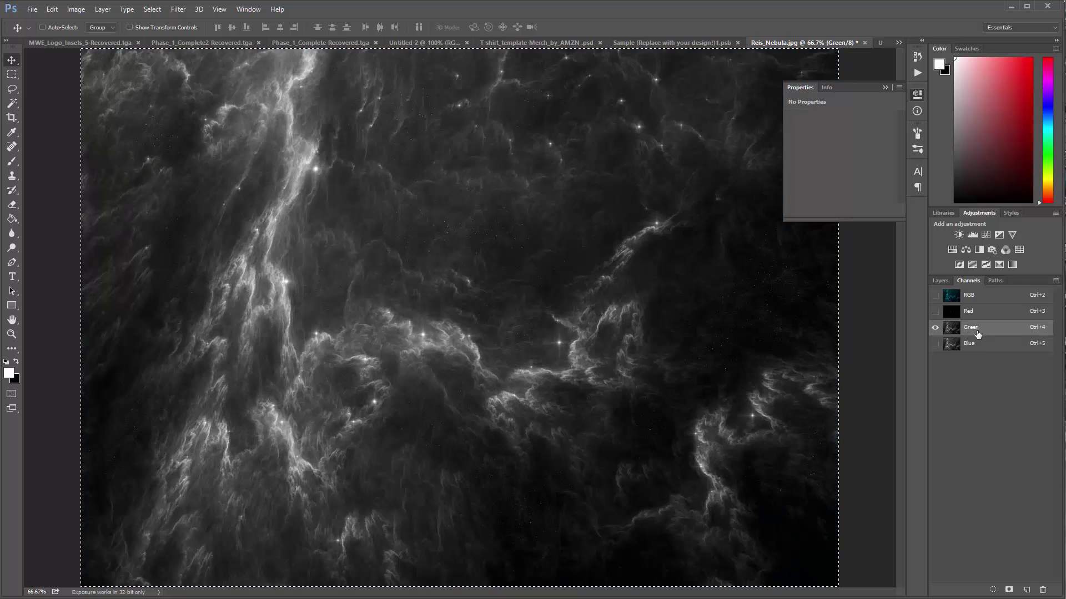
left_click(977, 345)
left_click(975, 329)
left_click(969, 345)
left_click(978, 331)
left_click(980, 345)
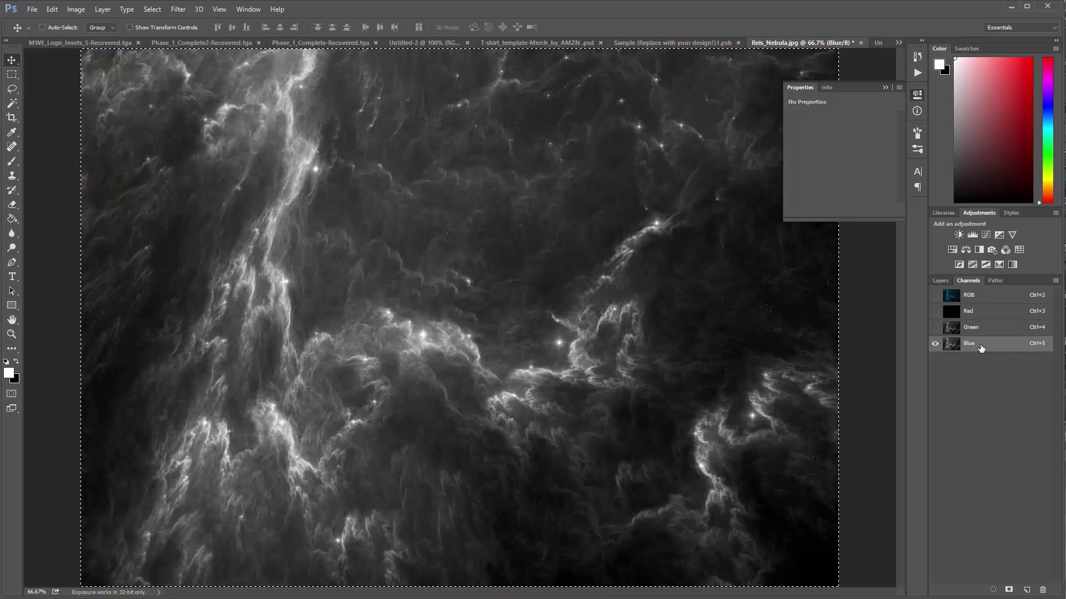
left_click(980, 296)
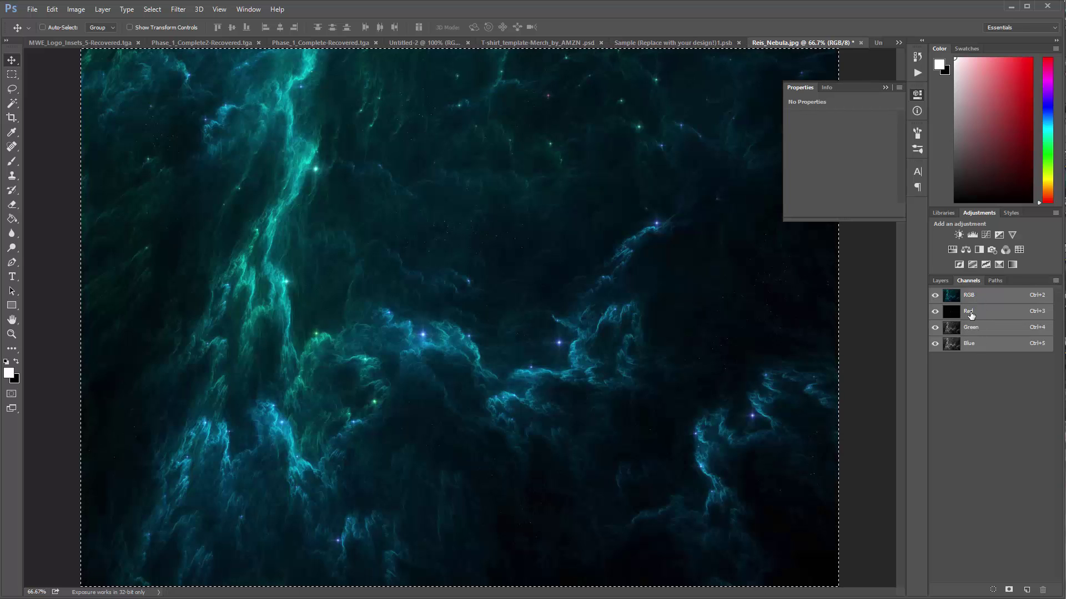
left_click(971, 313)
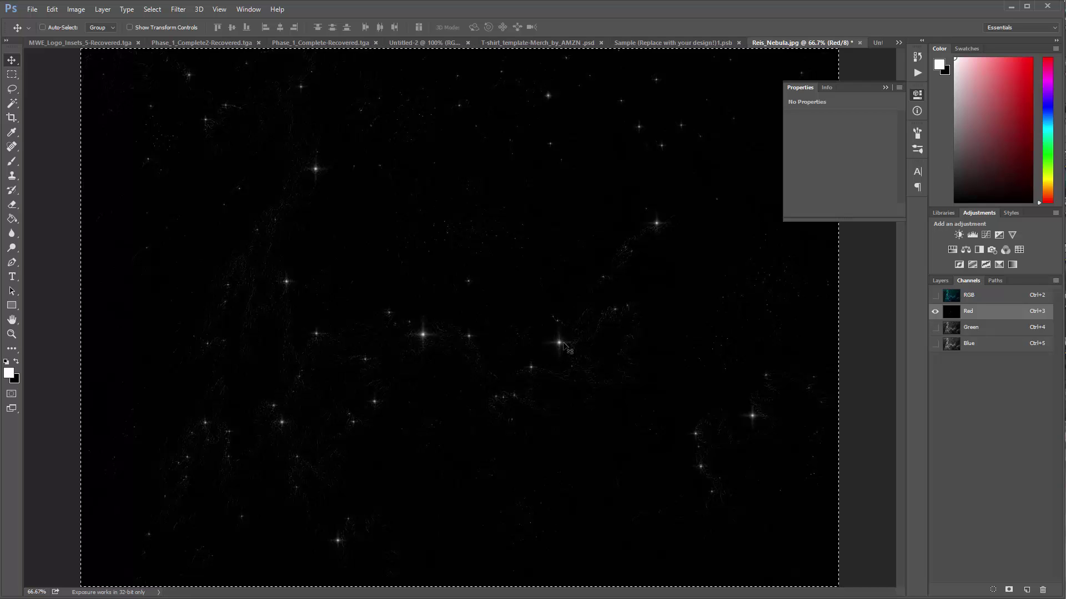
left_click(1009, 7)
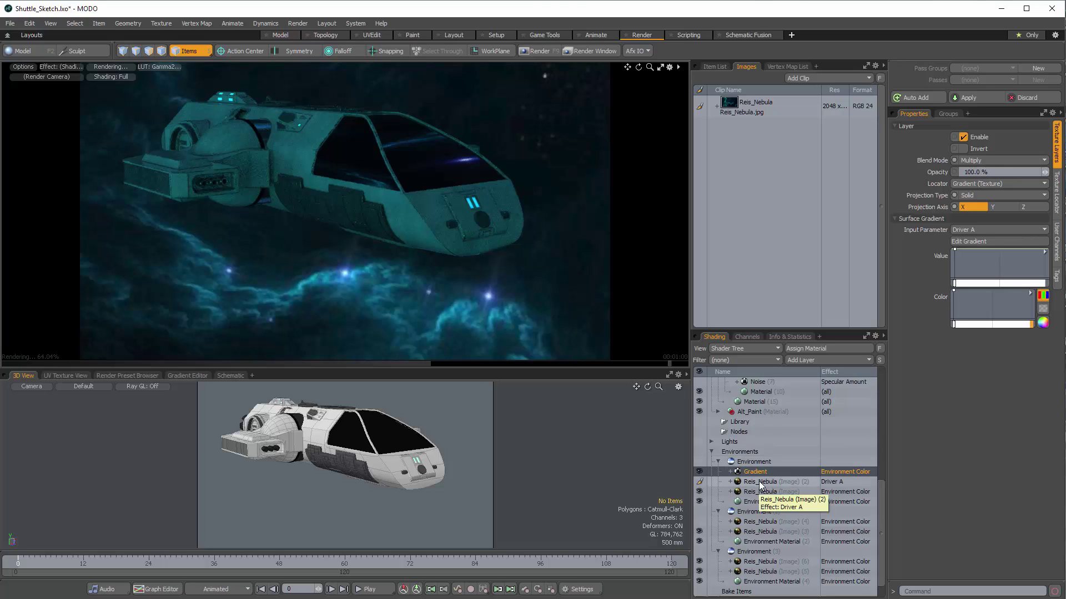
- Set the gradient's end key to 40, flatten the 0% key tangent, and close the editor
left_click(1001, 241)
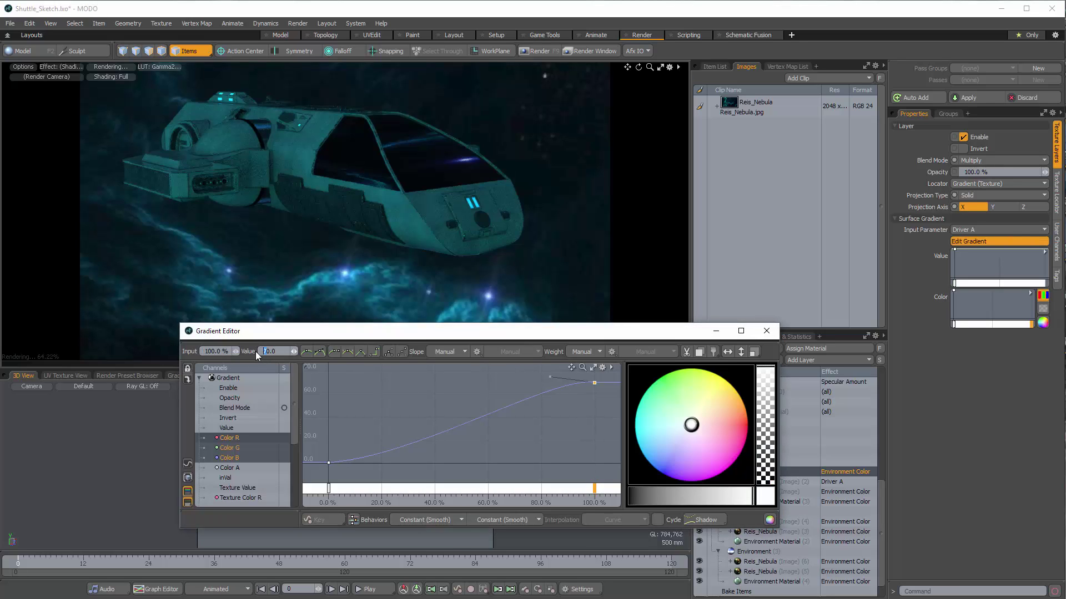
type("40")
key("Return")
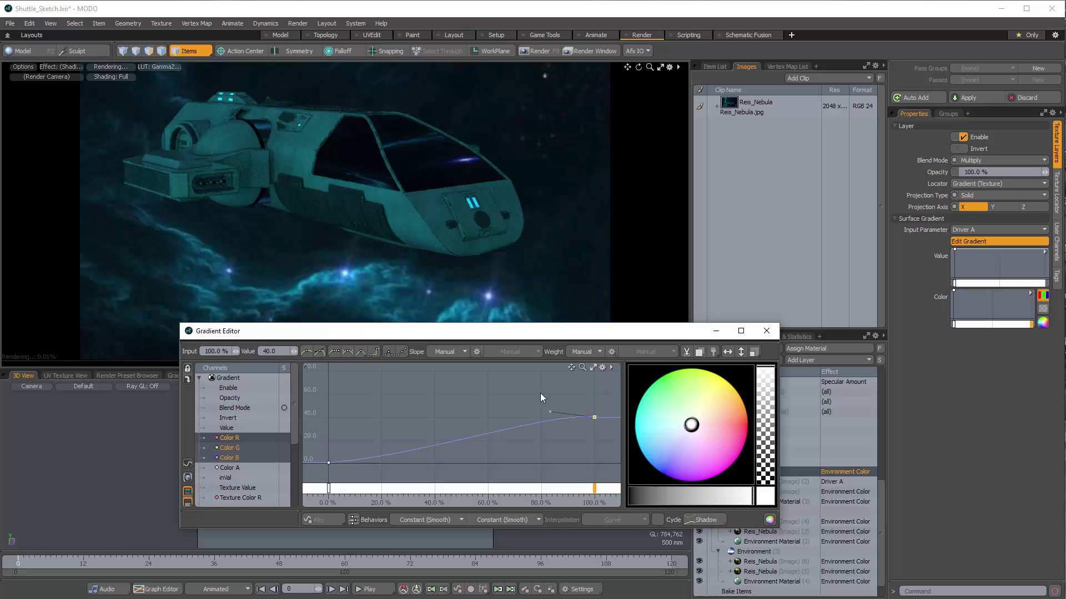
left_click(330, 464)
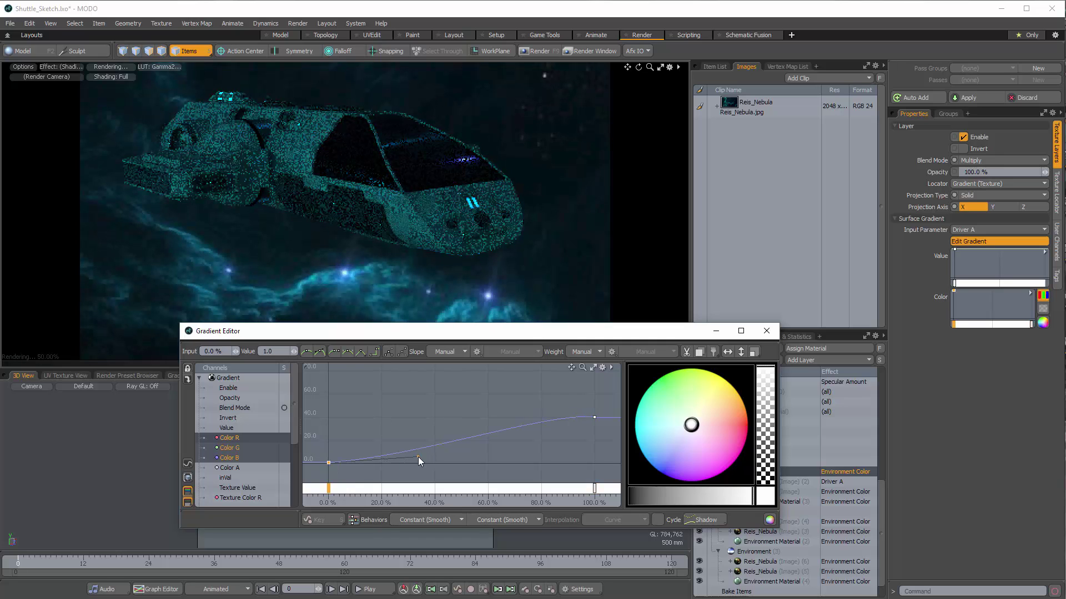
left_click_drag(418, 459, 419, 463)
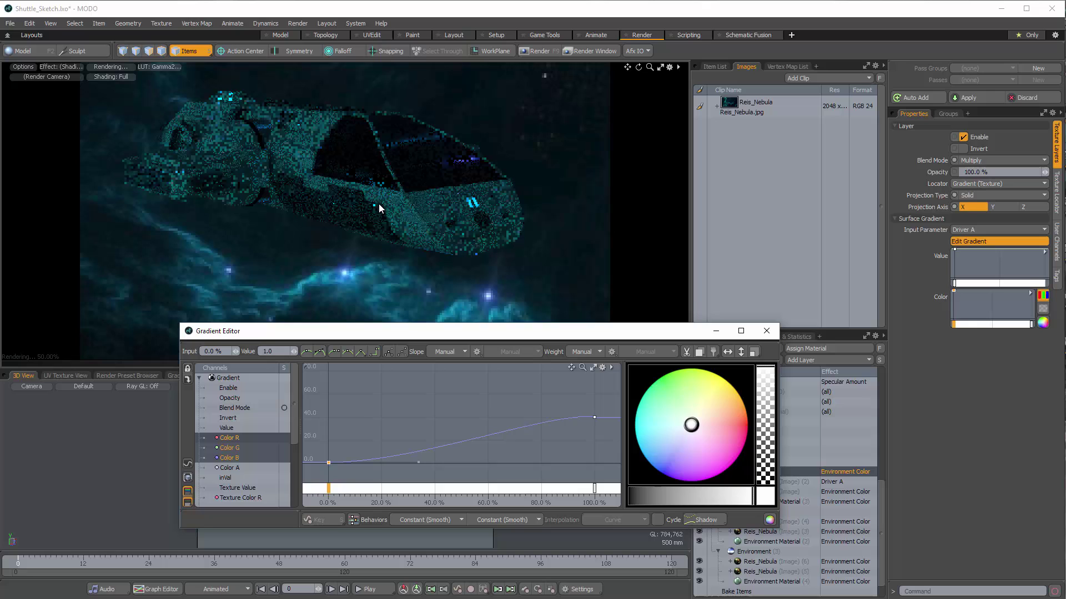
left_click(767, 330)
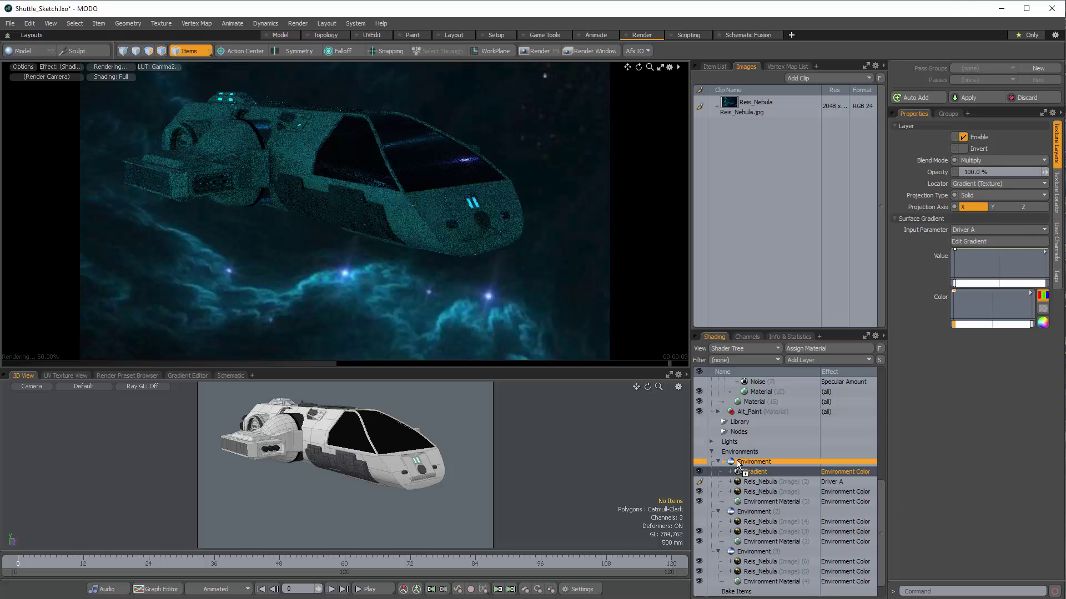
- Add Stars.jpg as an image layer under the Environment, set to Multiply blend mode
left_click_drag(755, 472, 758, 465)
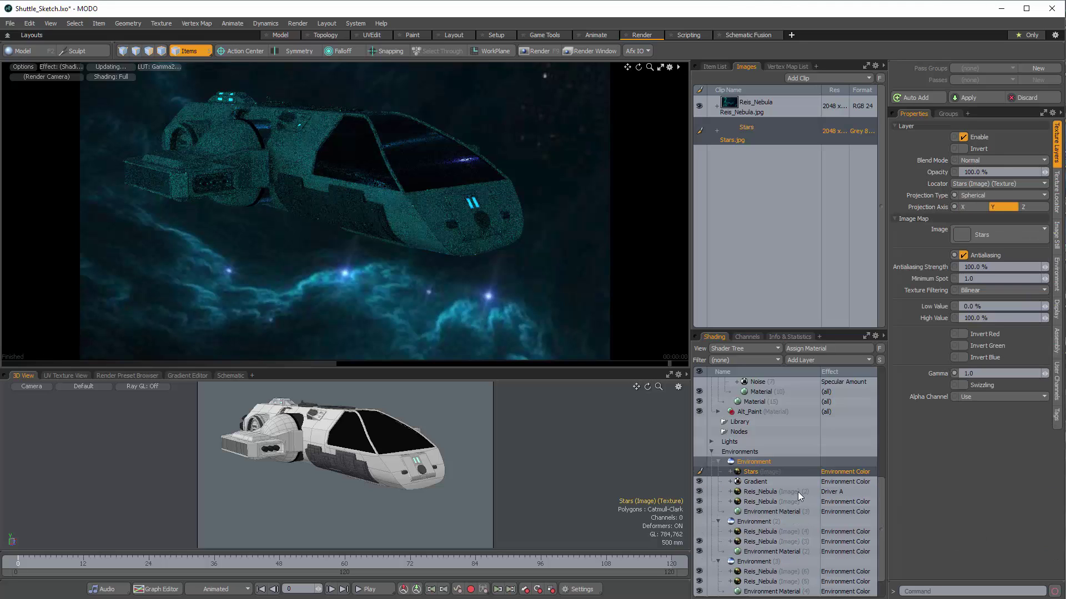
left_click(758, 472)
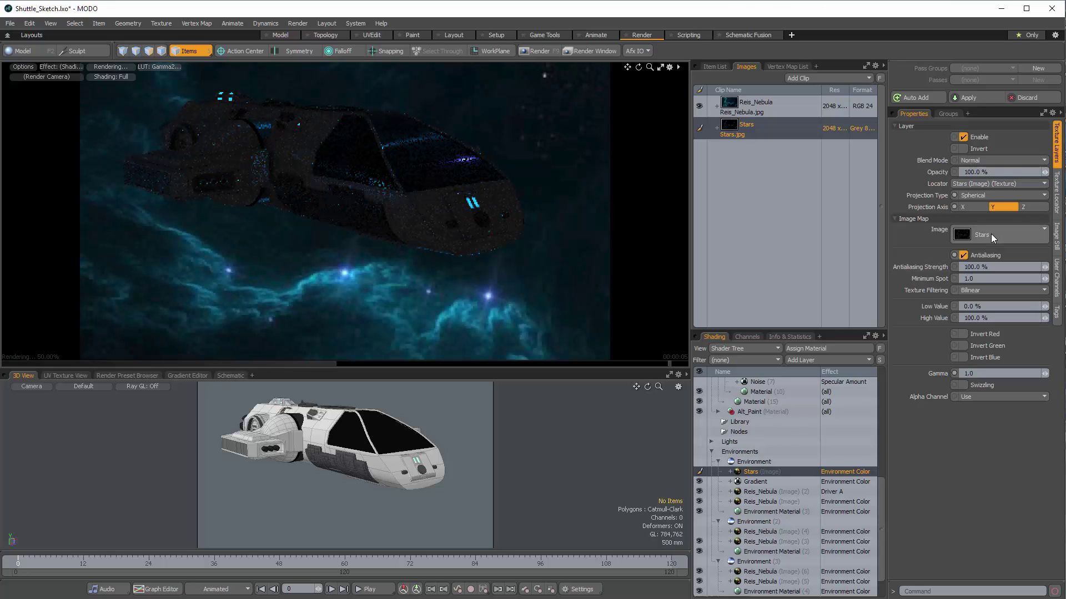
left_click(993, 160)
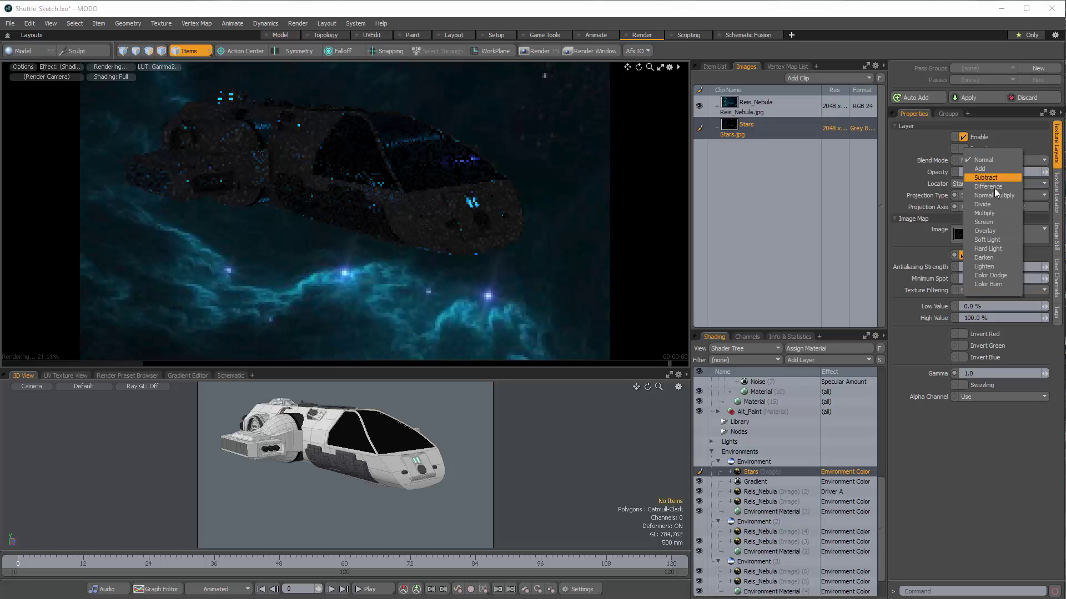
left_click(996, 213)
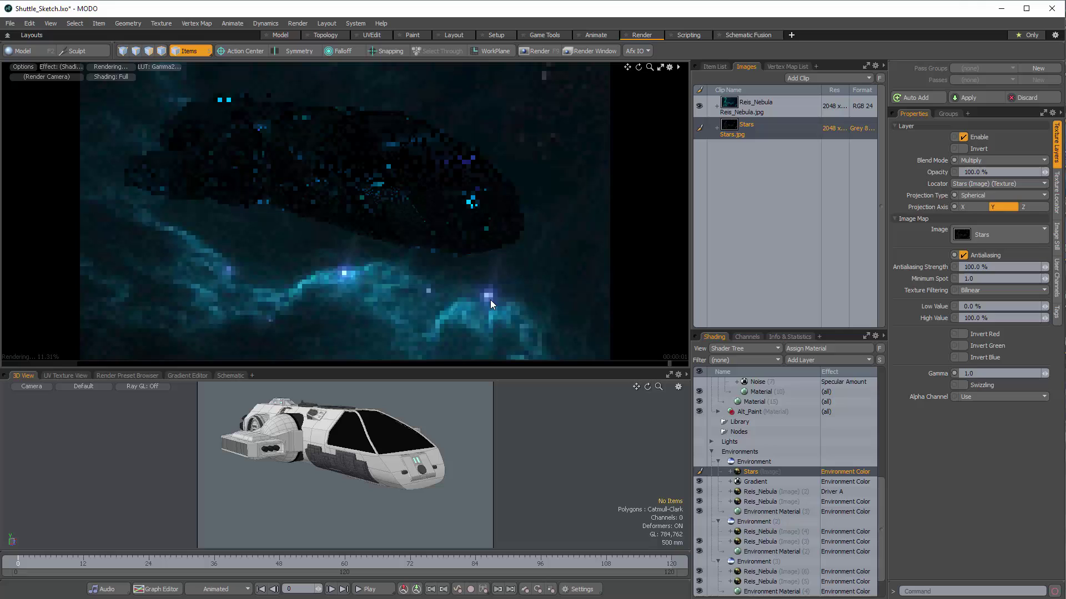
- Give the Stars layer a Low Value of 100% and a High Value of 5000%
left_click(999, 307)
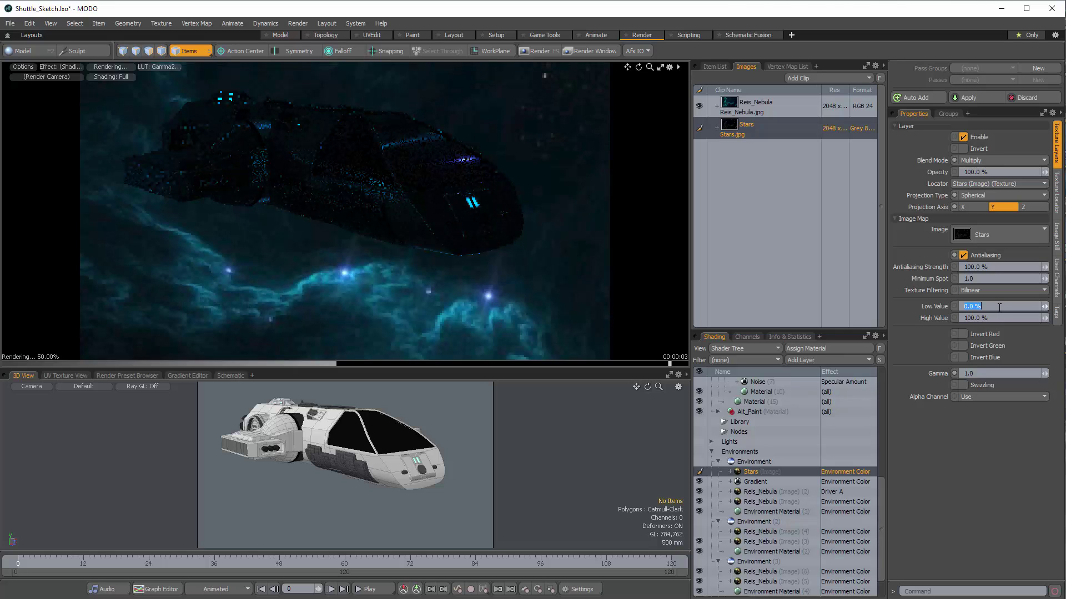
key("Tab")
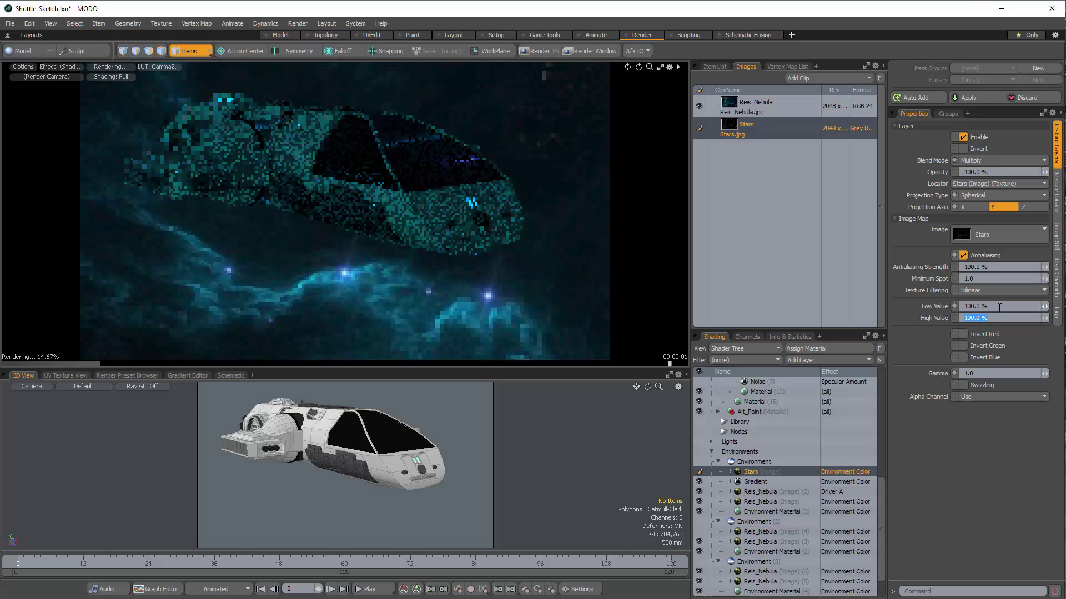
type("5000")
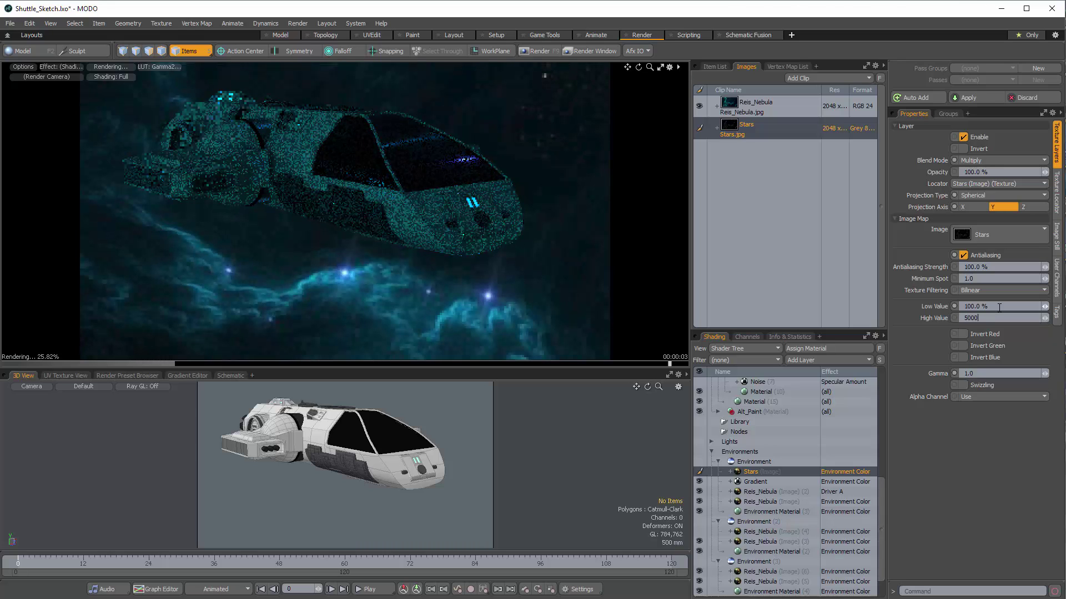
key("Tab")
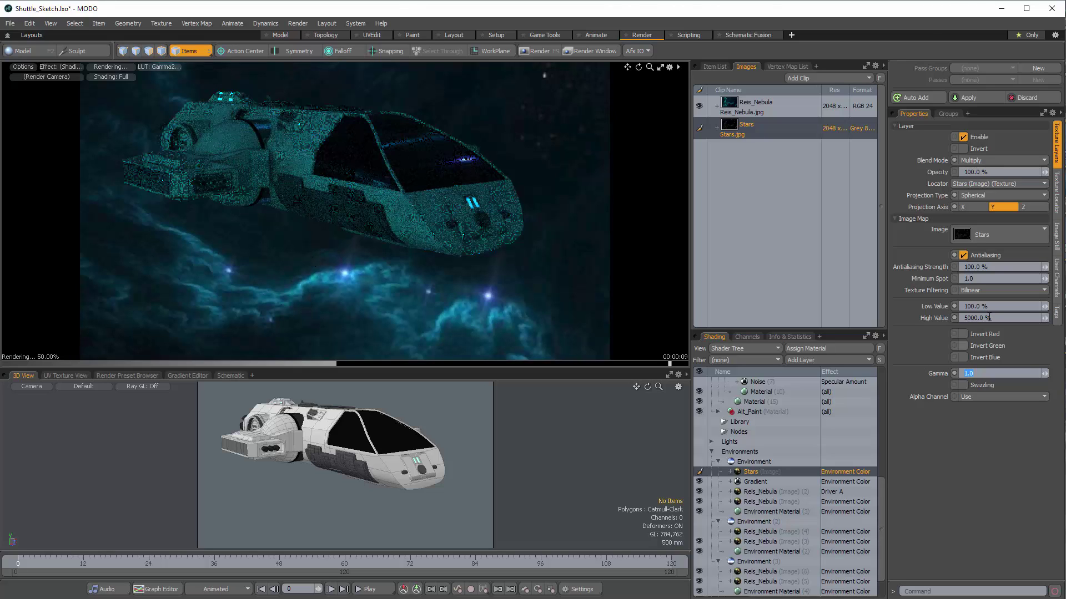
- Raise the Stars layer's High Value to 10000%
left_click(962, 318)
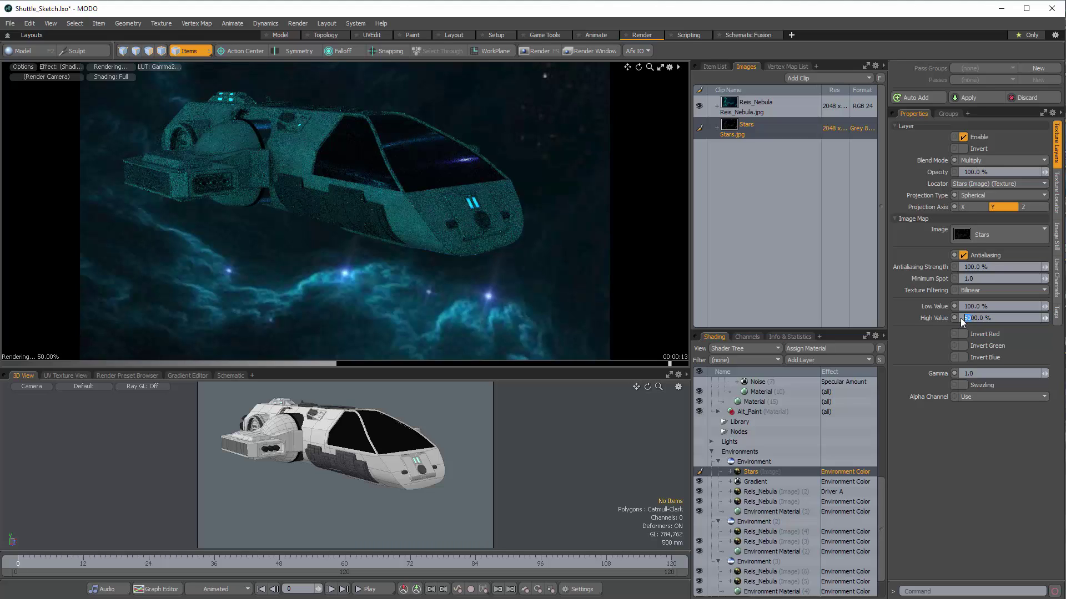
type("1")
key("Tab")
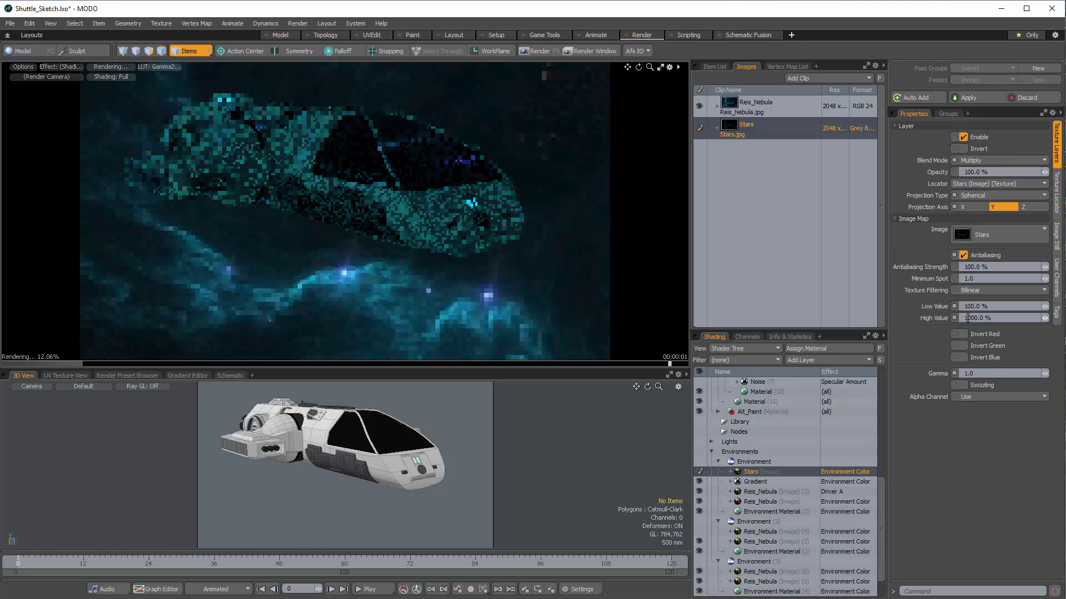
type("0")
key("Tab")
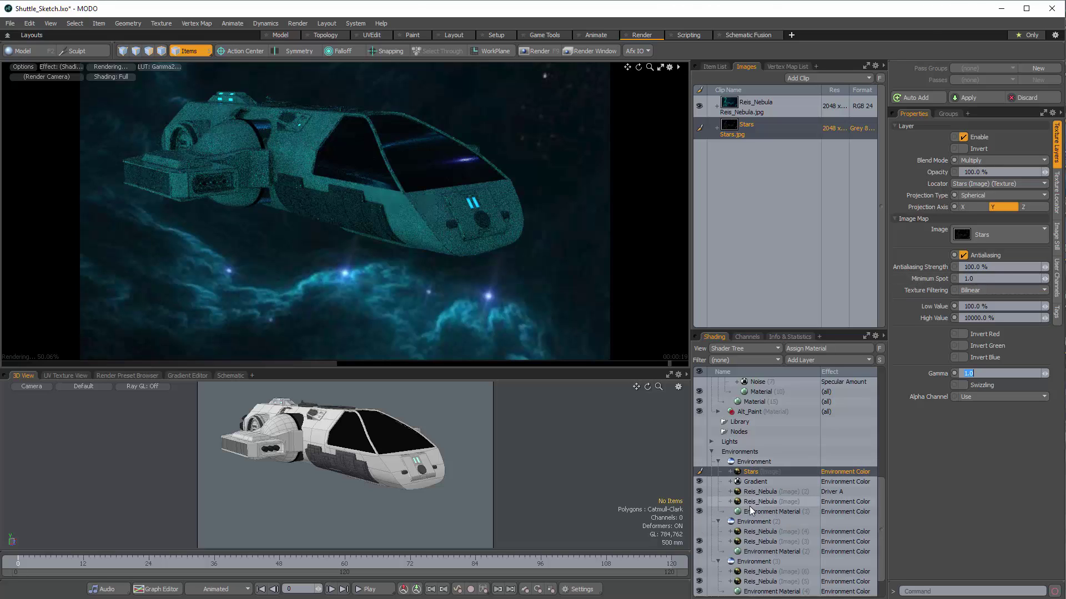
- Set the Stars layer's Minimum Spot to 10
left_click(982, 279)
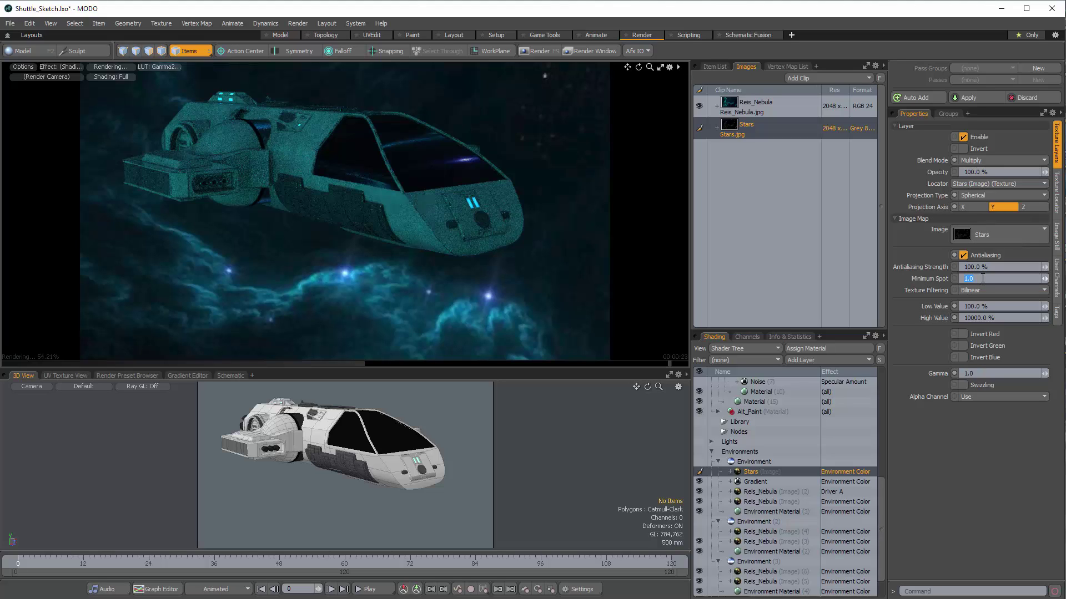
type("10")
key("Tab")
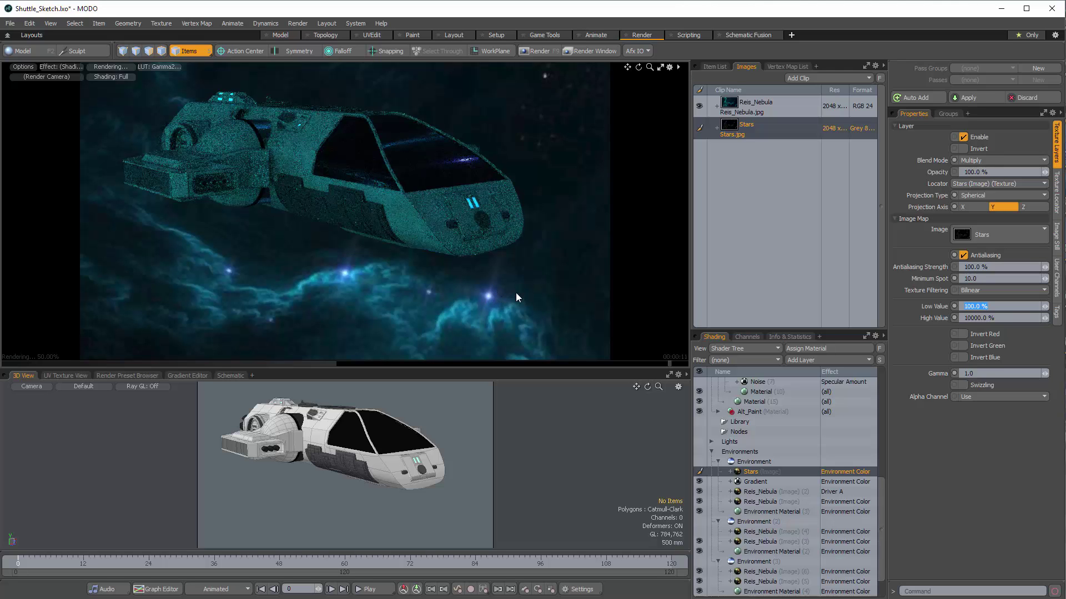
- Orbit the render preview to view the shuttle's other side against the nebula
left_click_drag(378, 139, 366, 199, "alt")
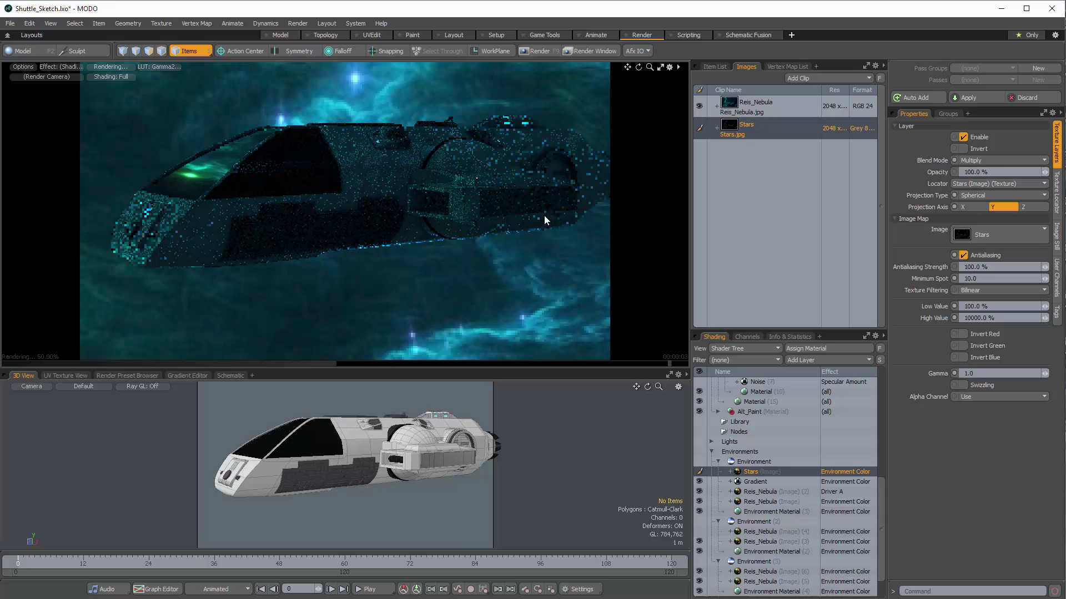
left_click_drag(351, 232, 339, 236, "alt")
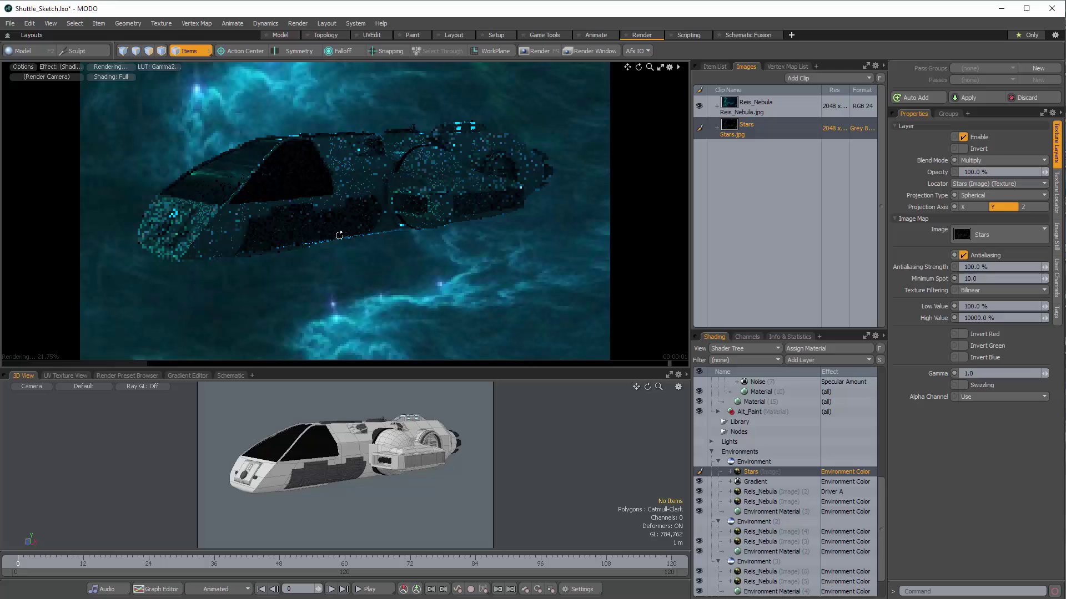